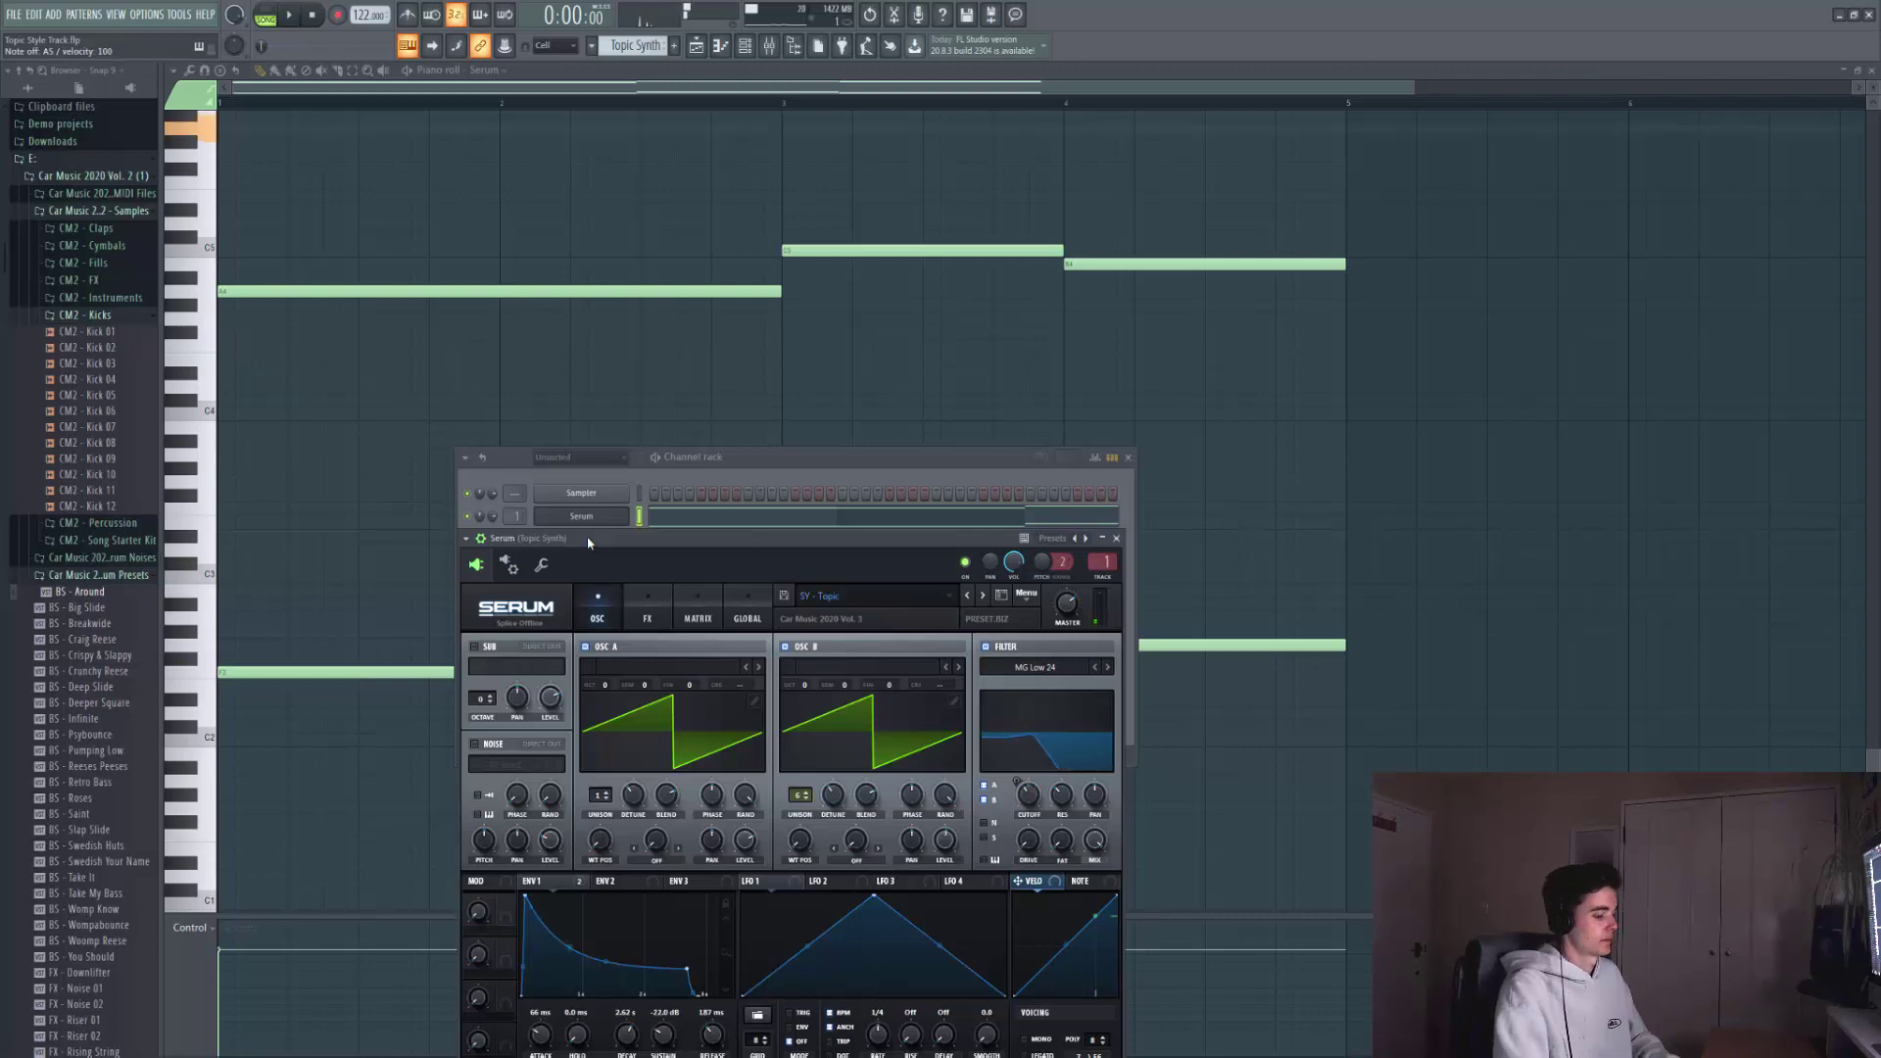
- Hide Serum, play and stop the chord pattern, then bring the Serum synth back up
key("F6")
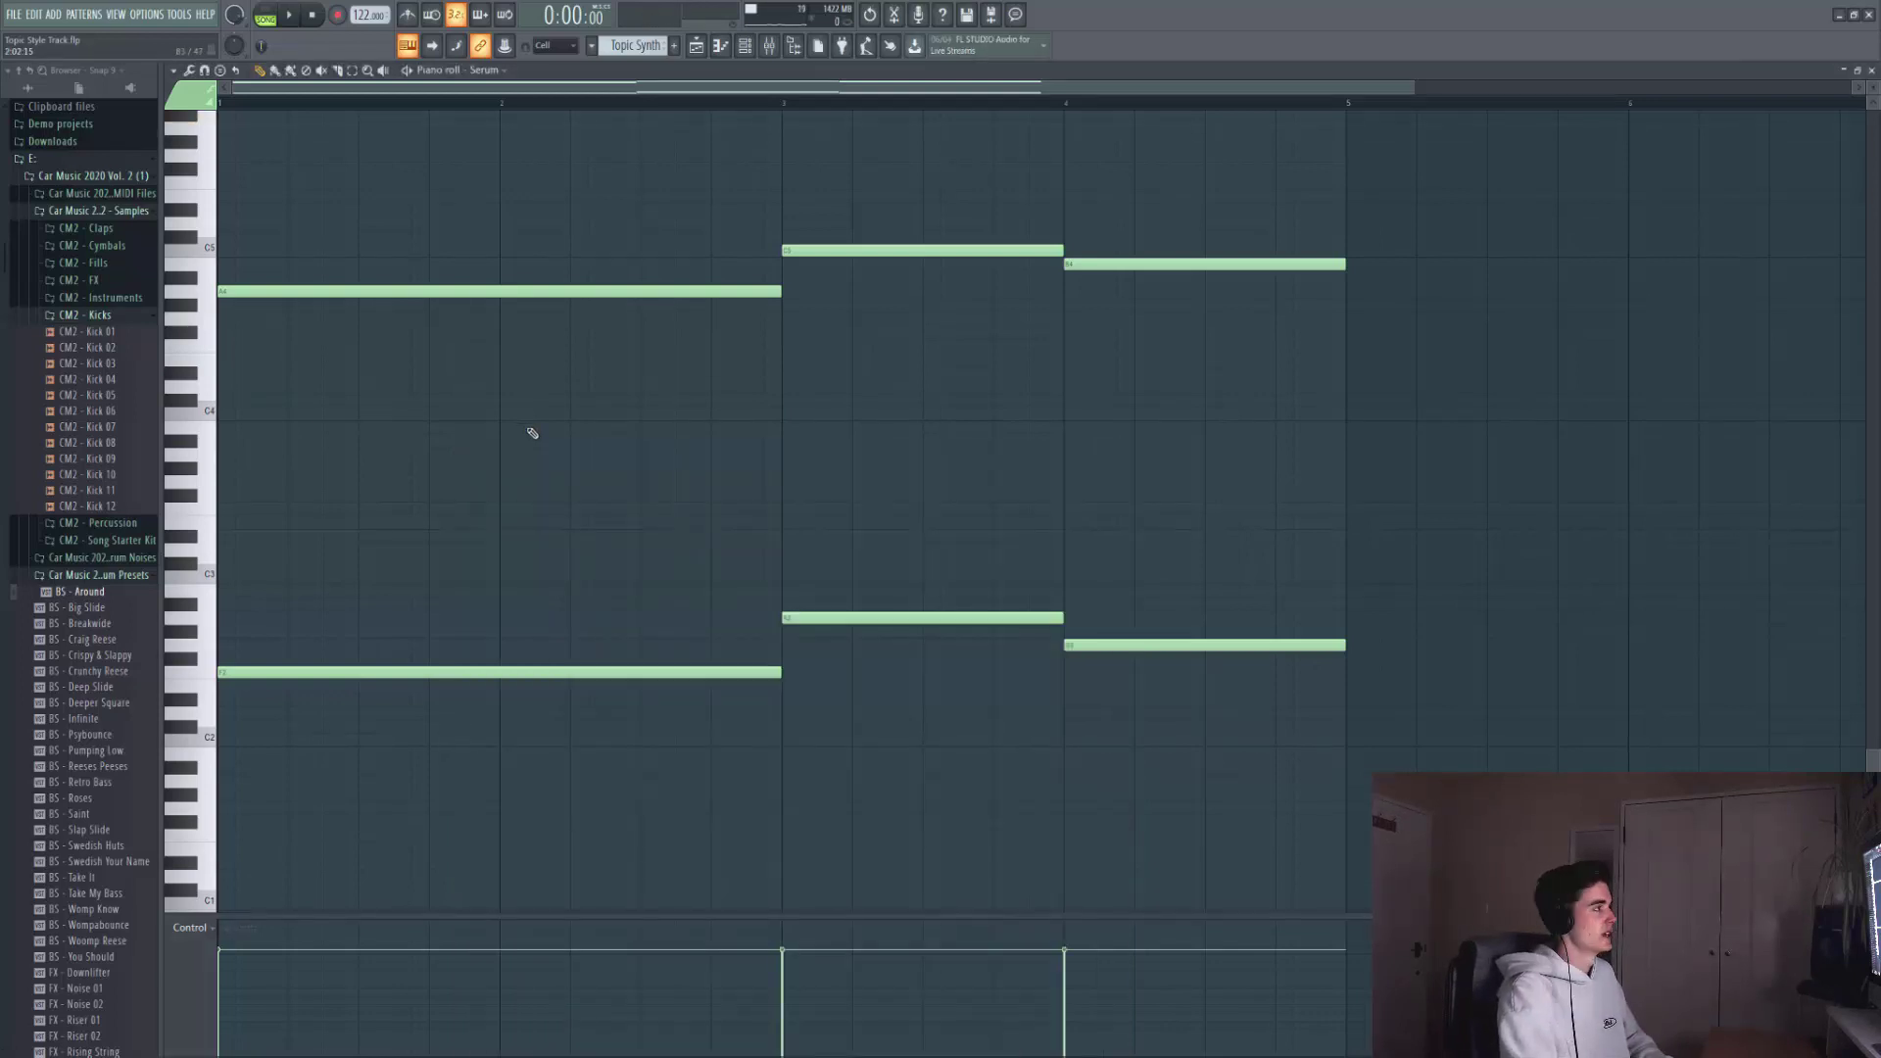
key("space")
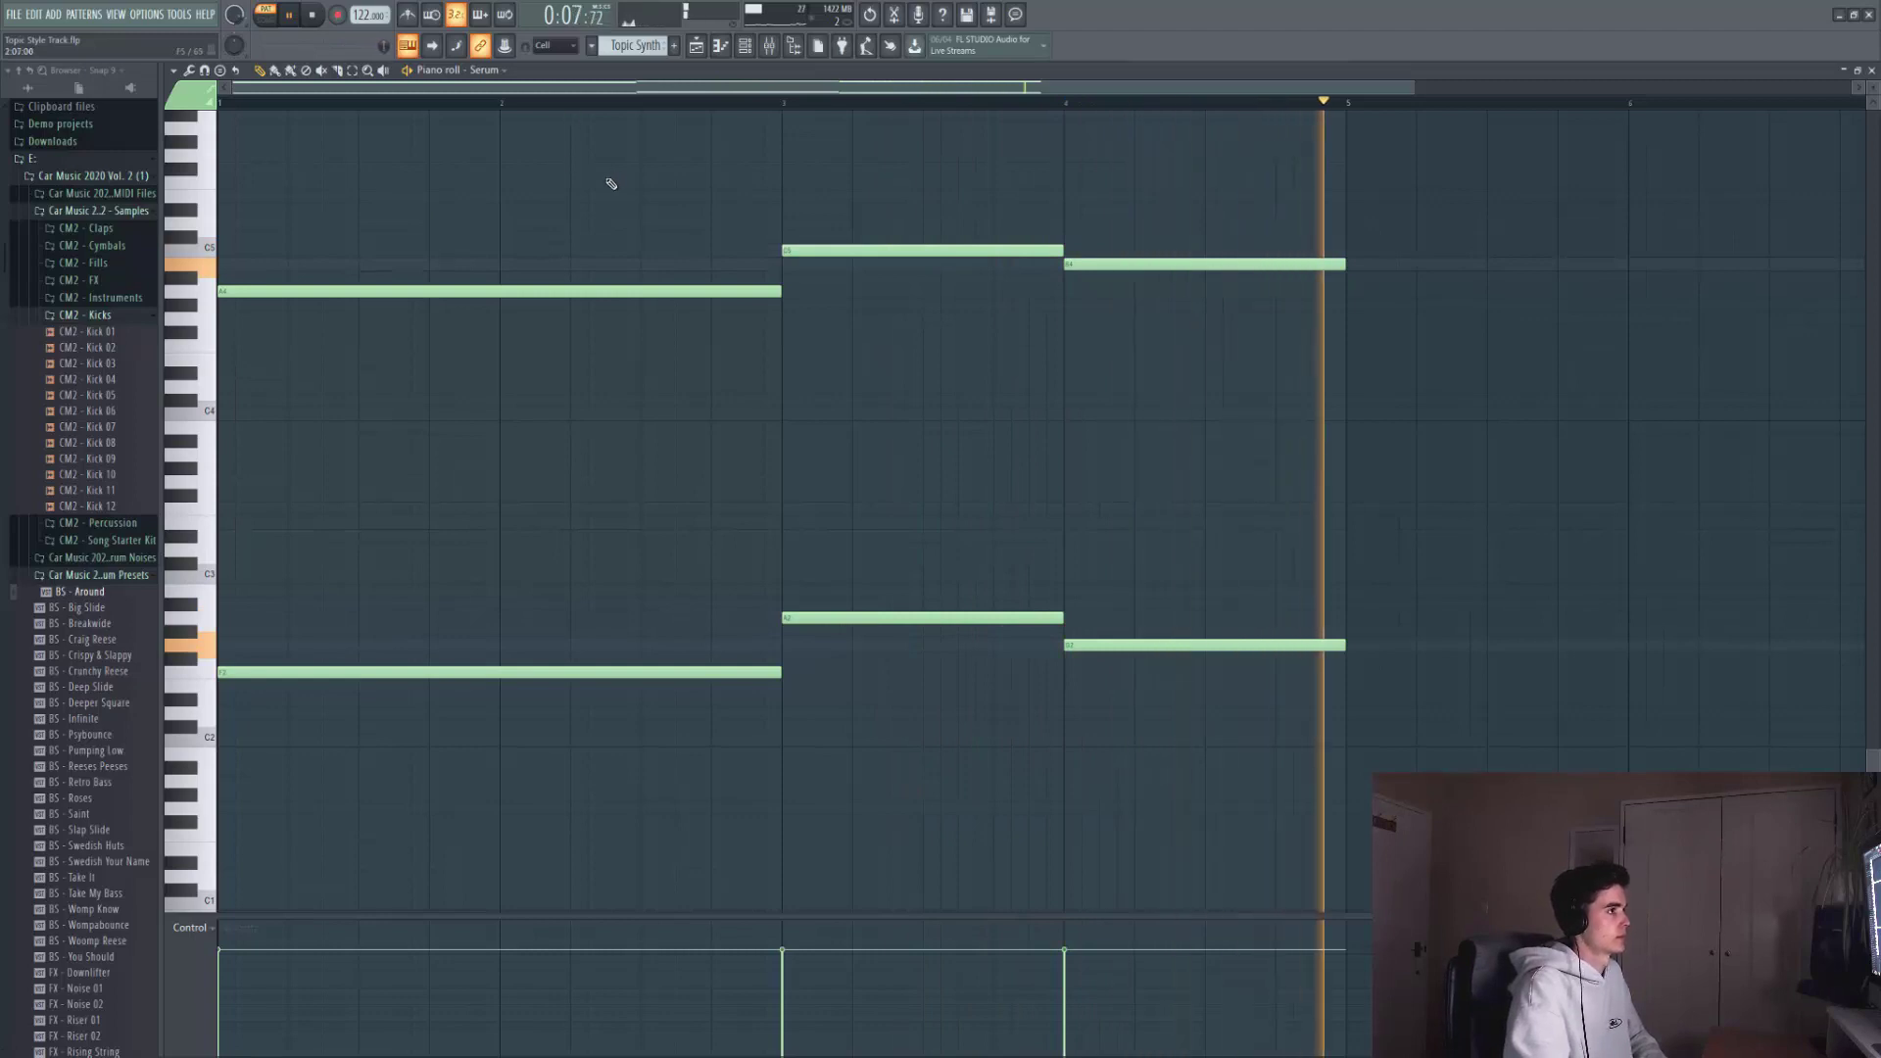
key("space")
key("F6")
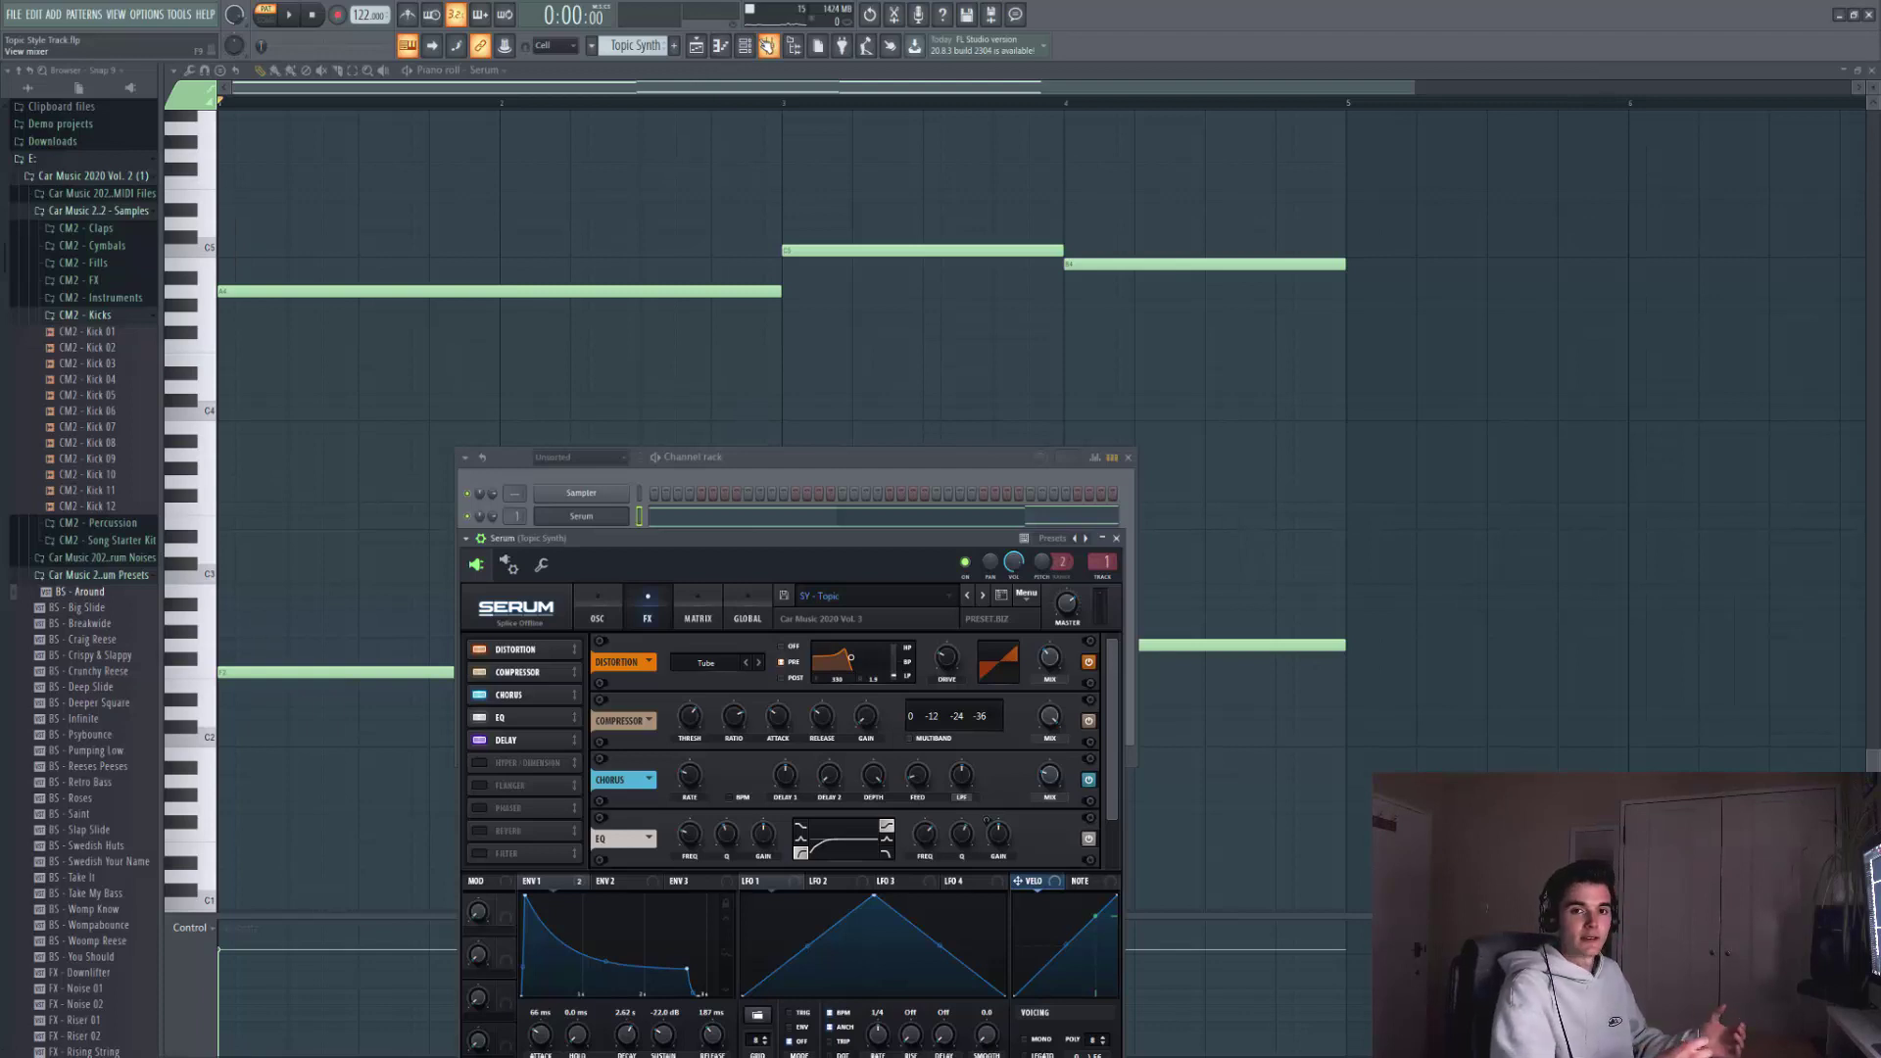
- Show the Serum channel's insert effects and play the chords through them
left_click(768, 46)
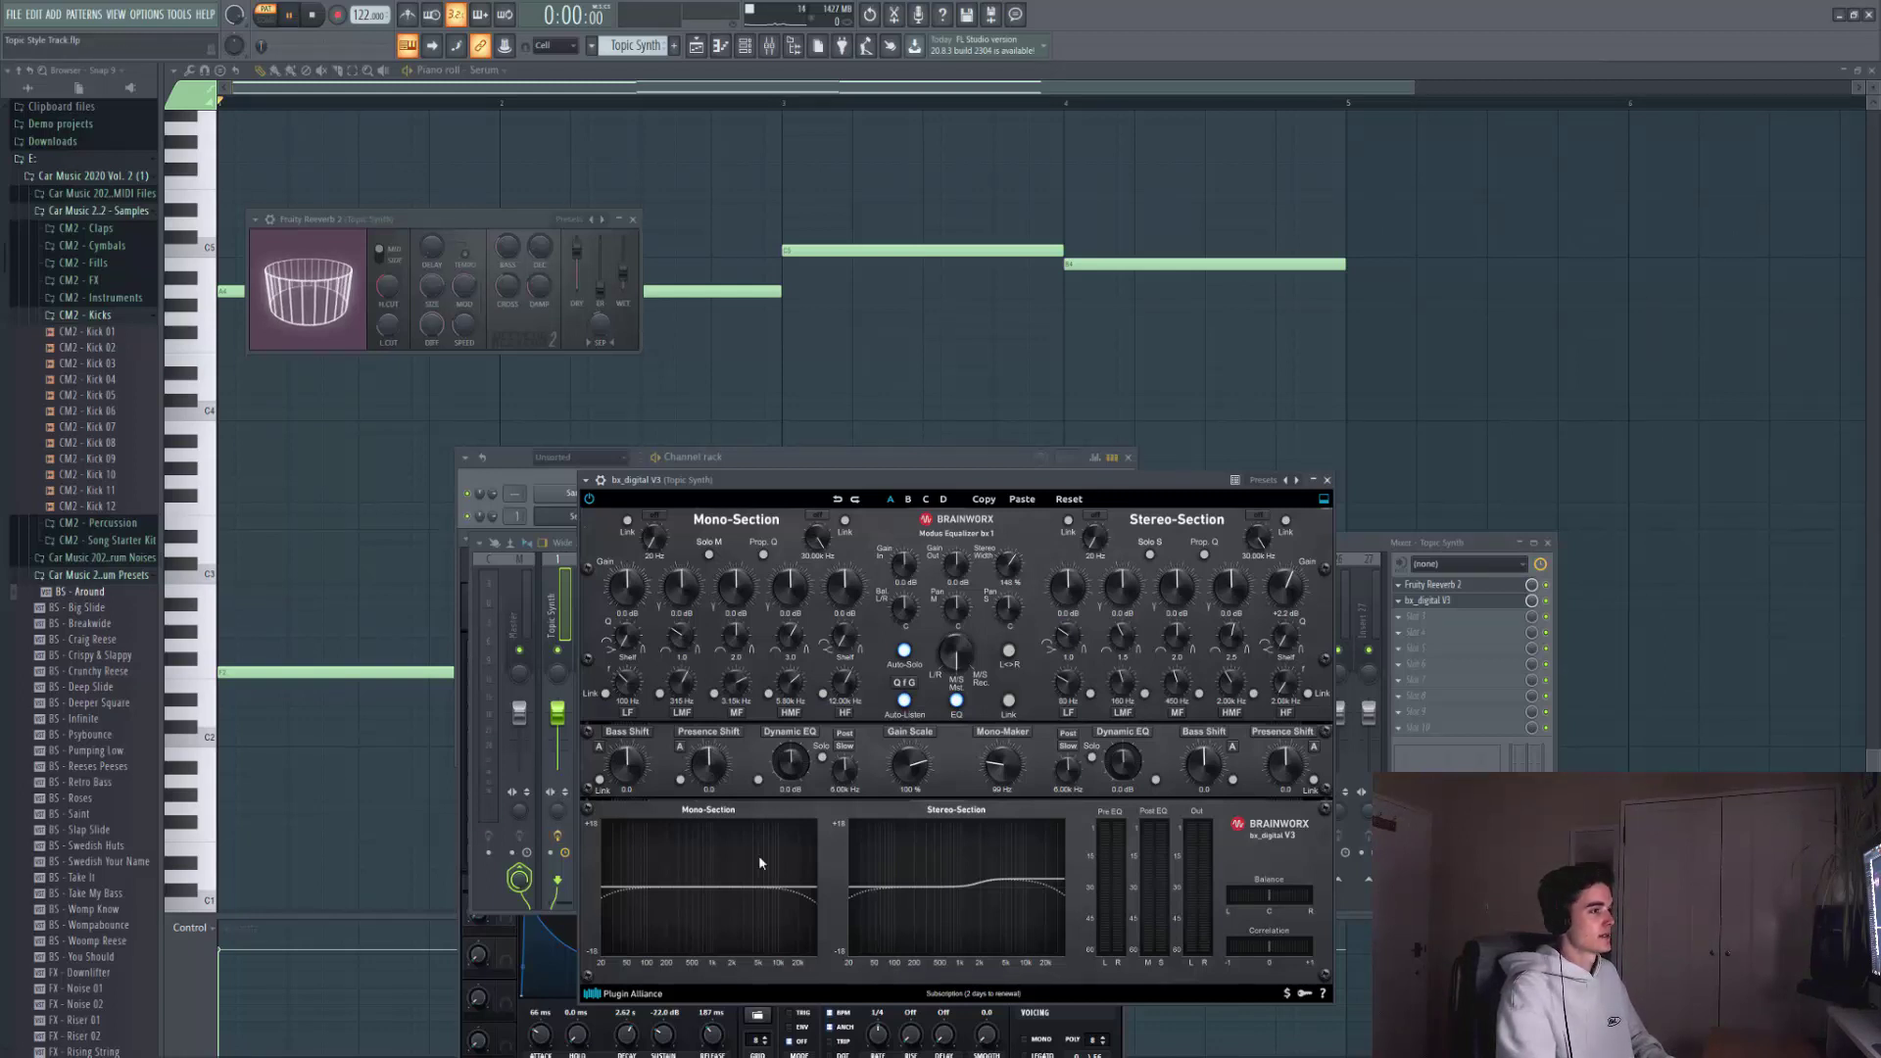
key("space")
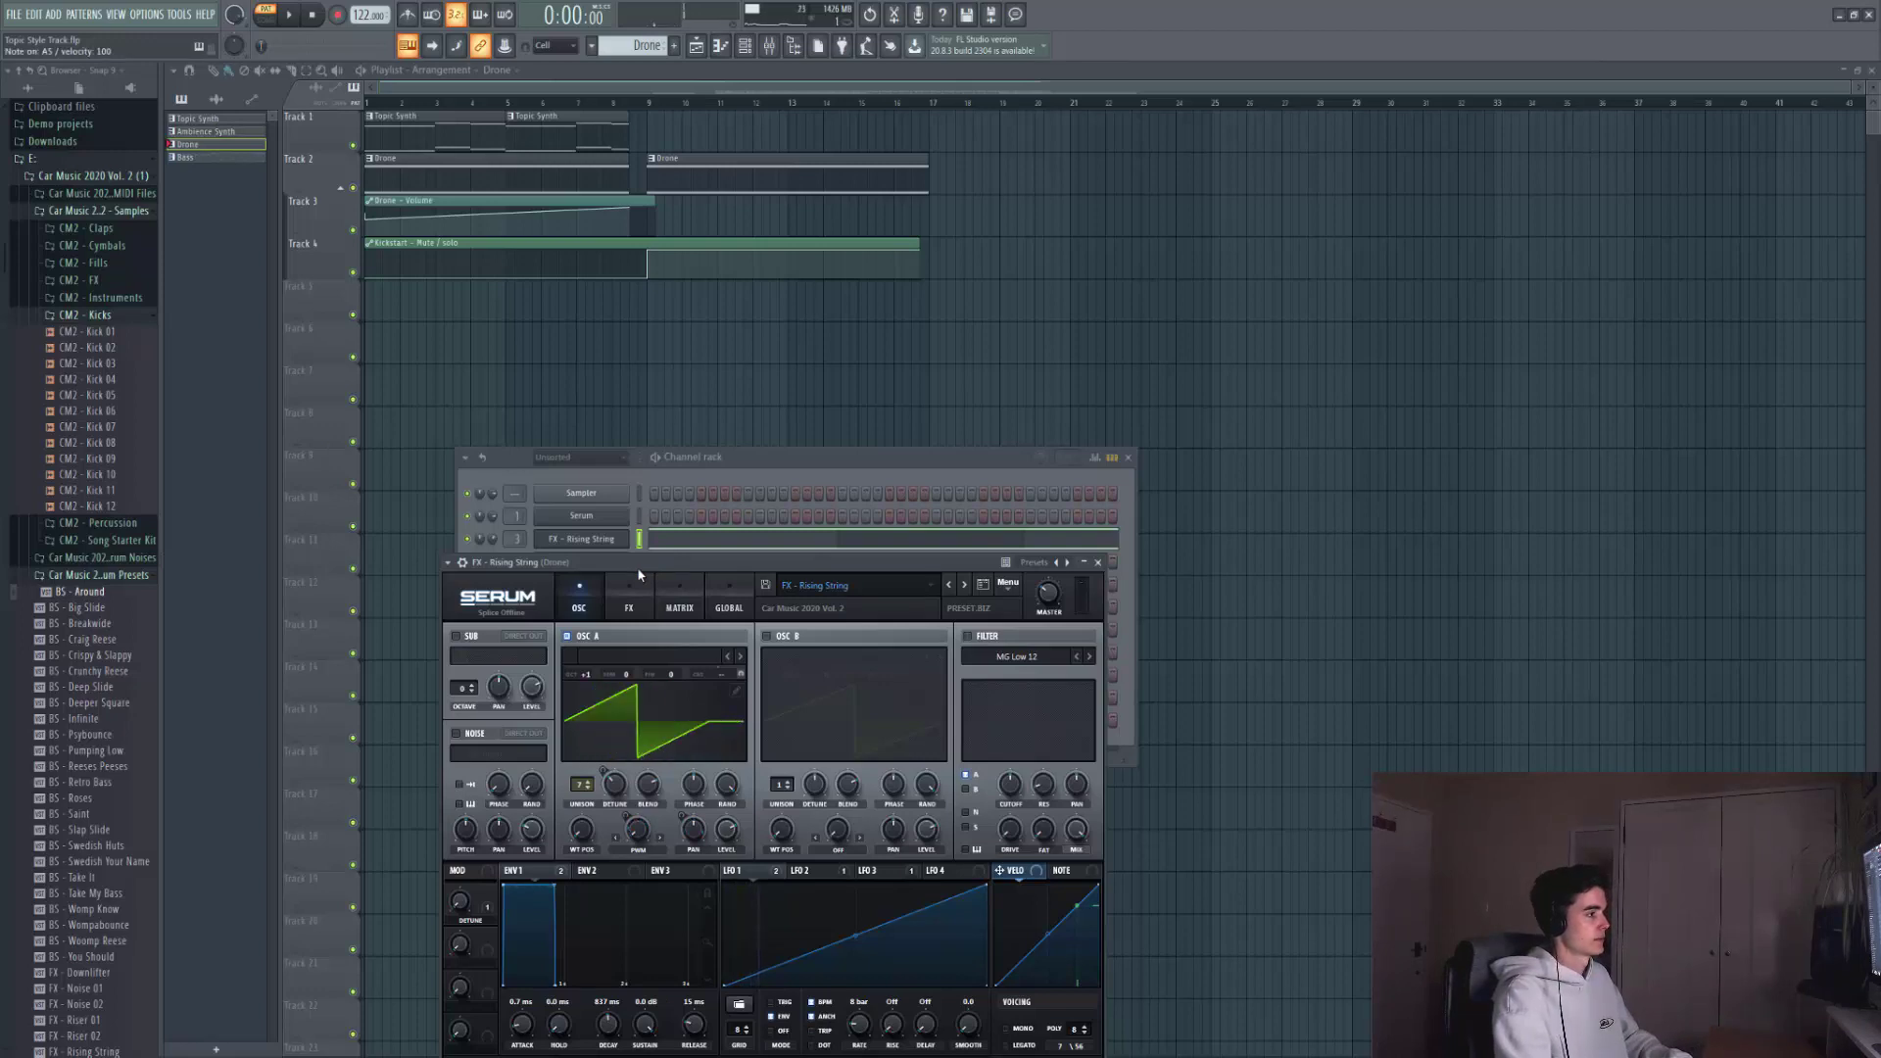
- Review the drone's two held notes, then play and stop the four-track arrangement in song mode
key("F7")
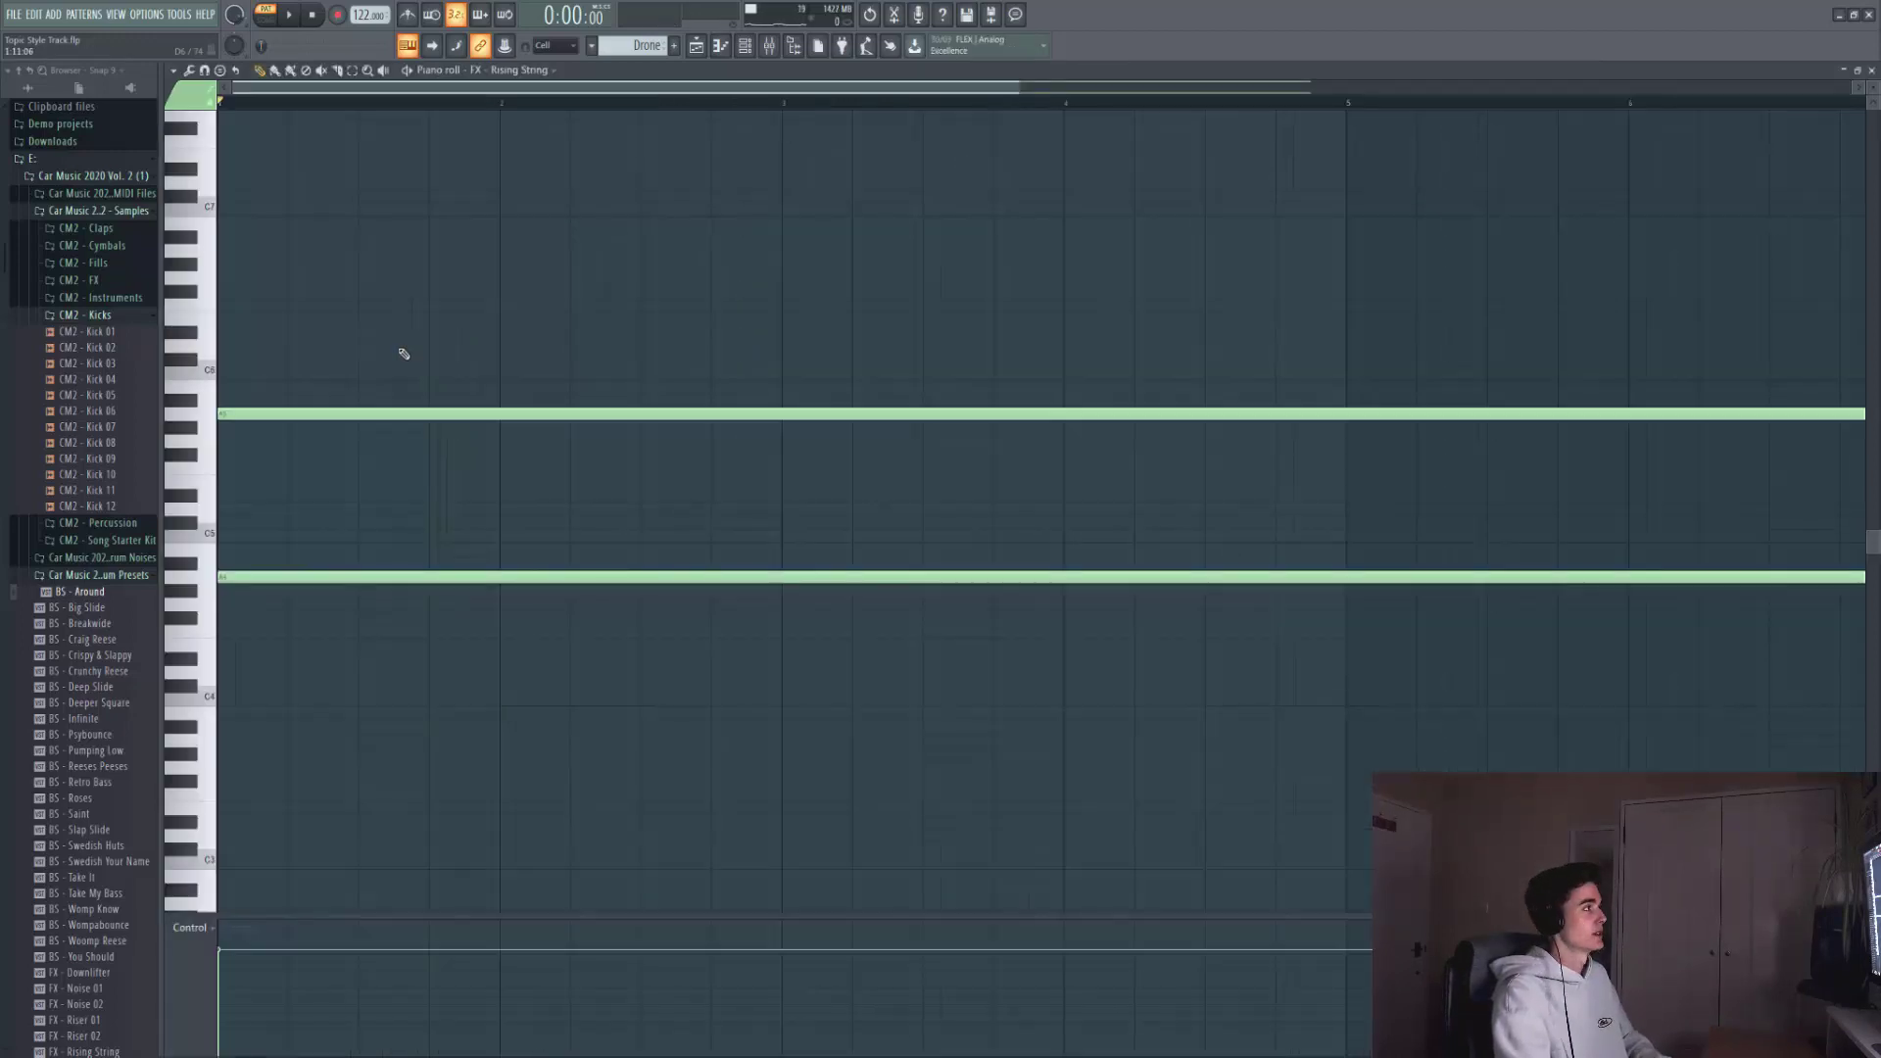
key("F5")
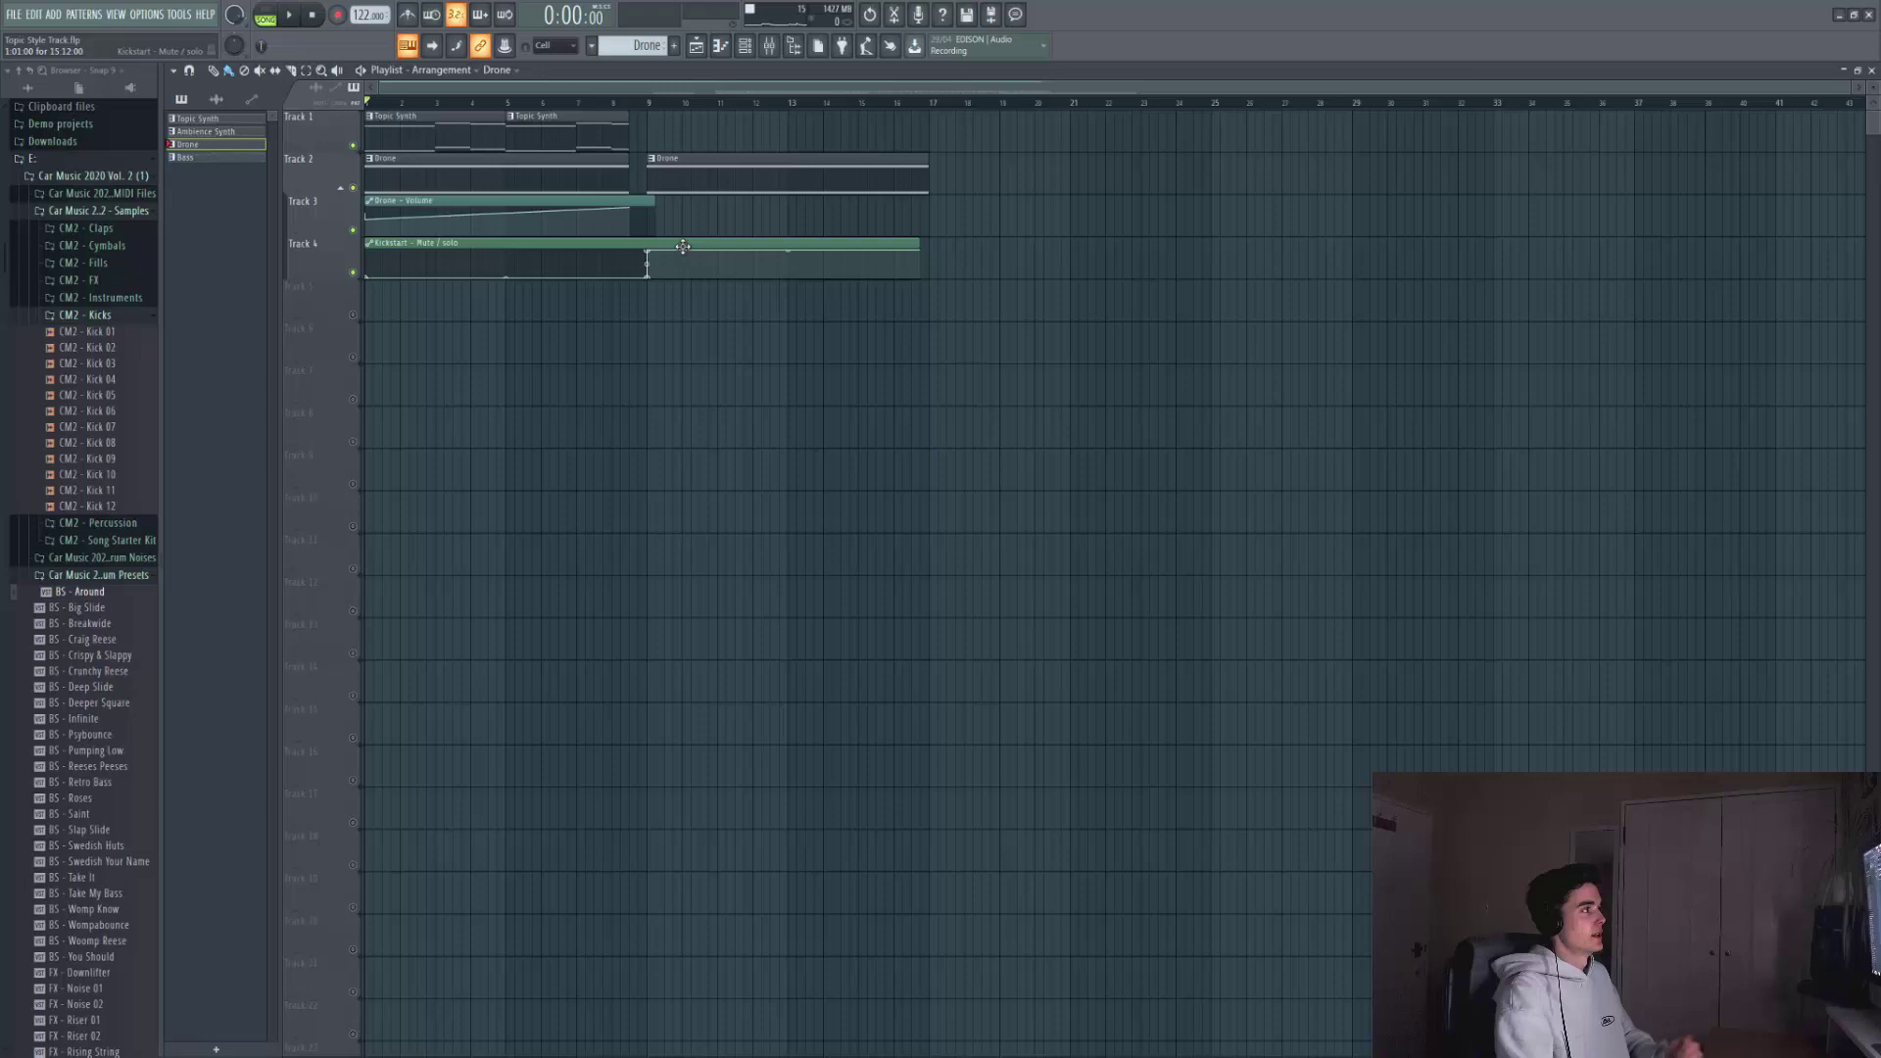
key("space")
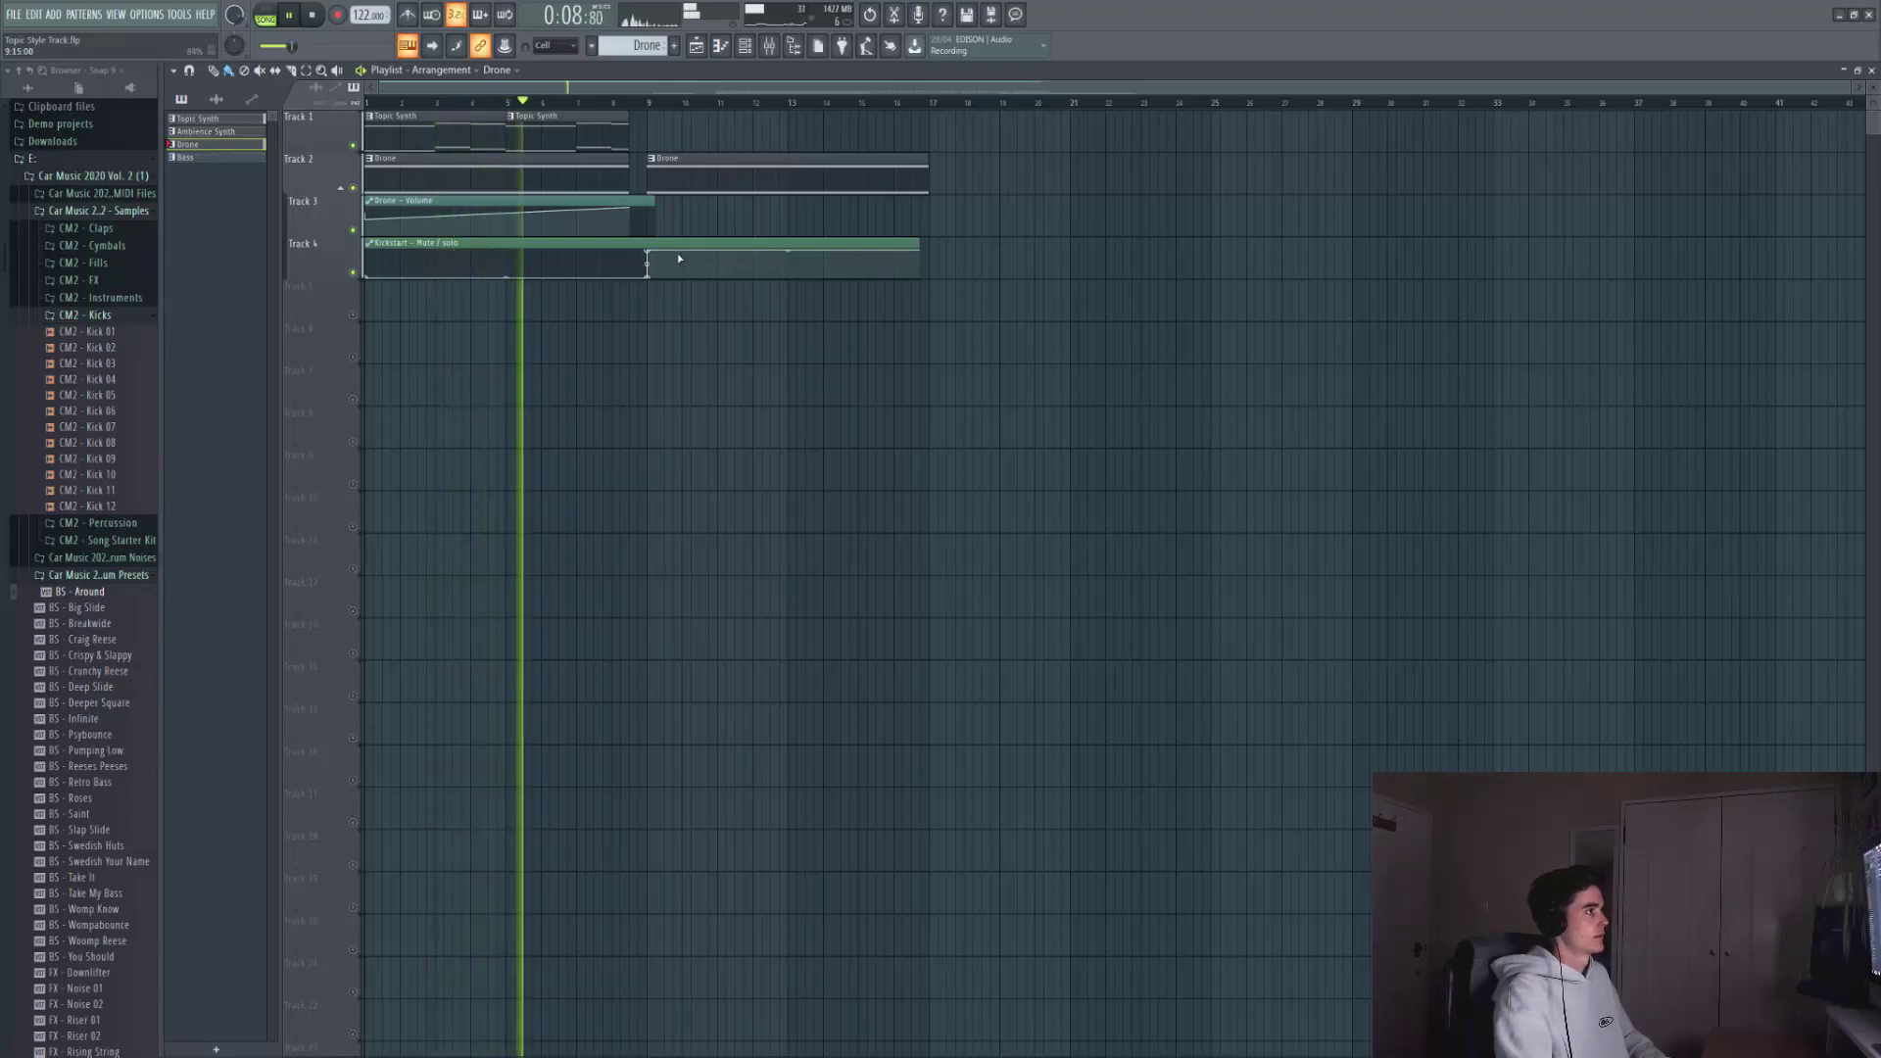
key("space")
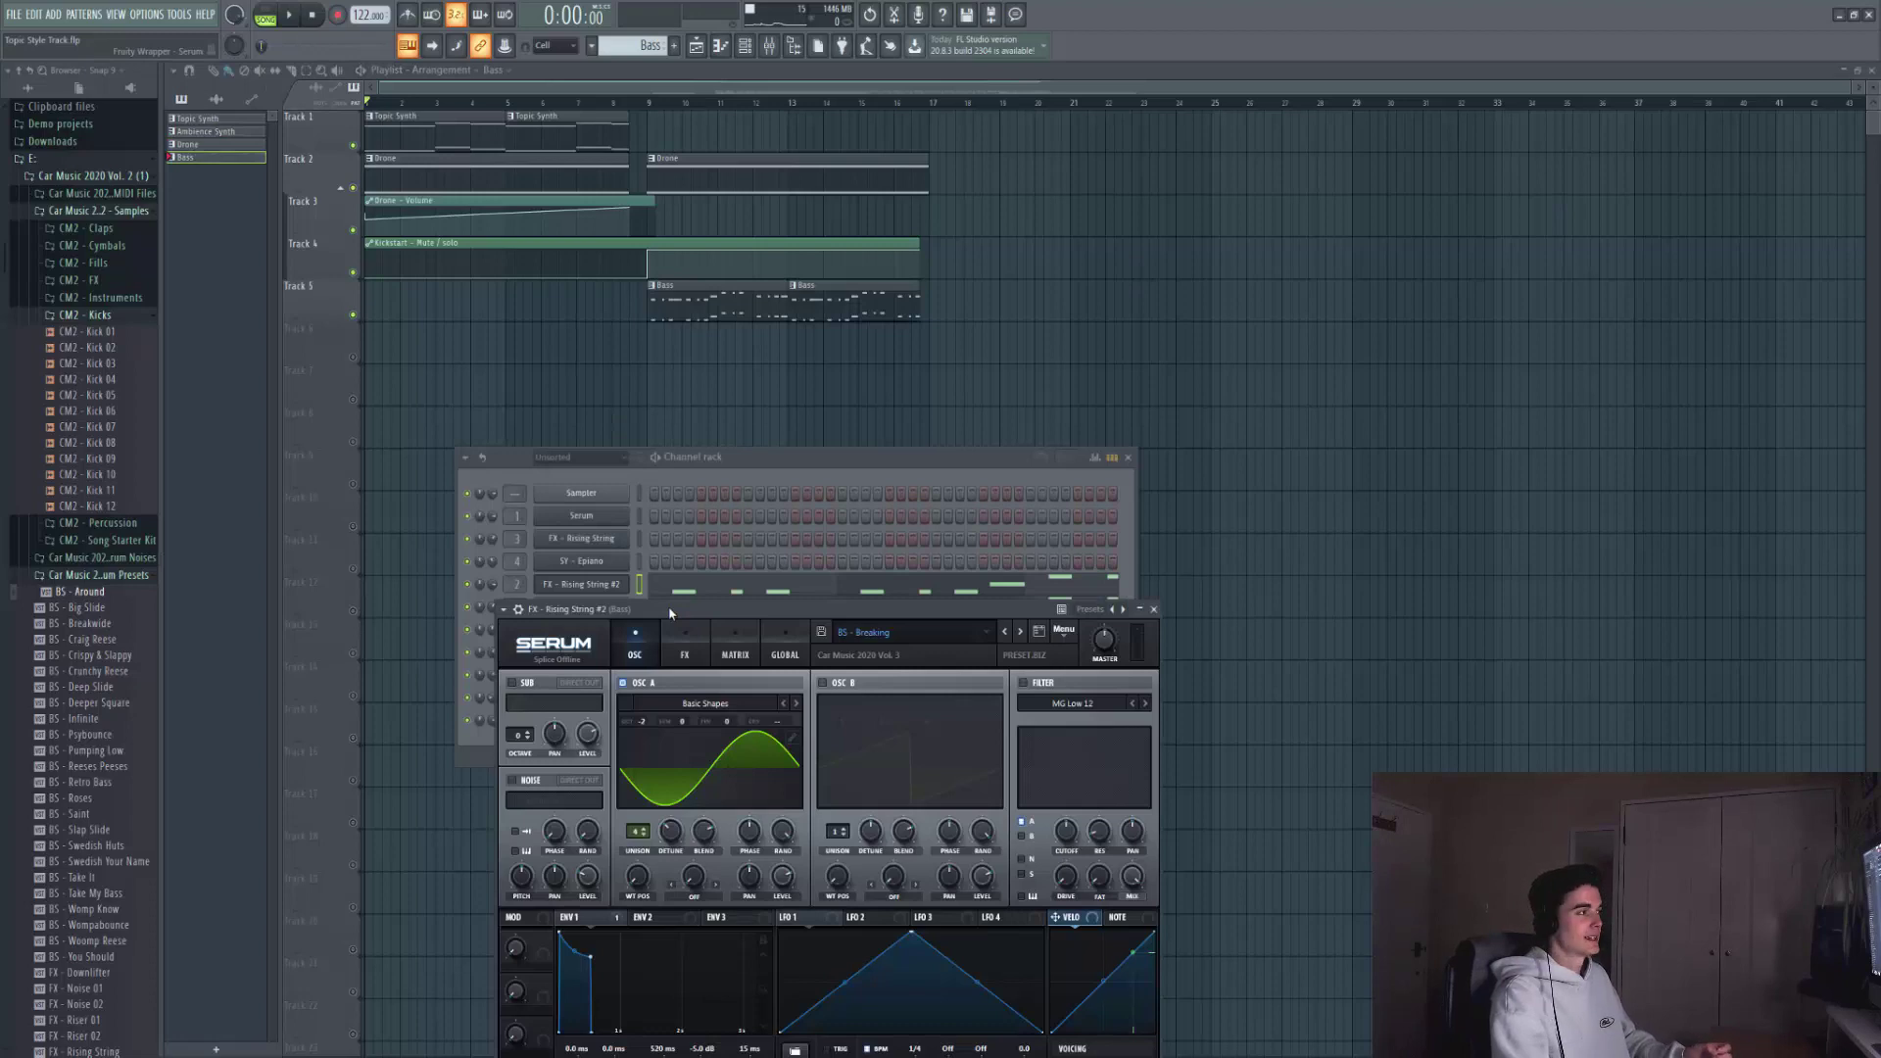
- Open FX - Rising String #2's bass notes in the piano roll and play the melody
left_click(683, 592)
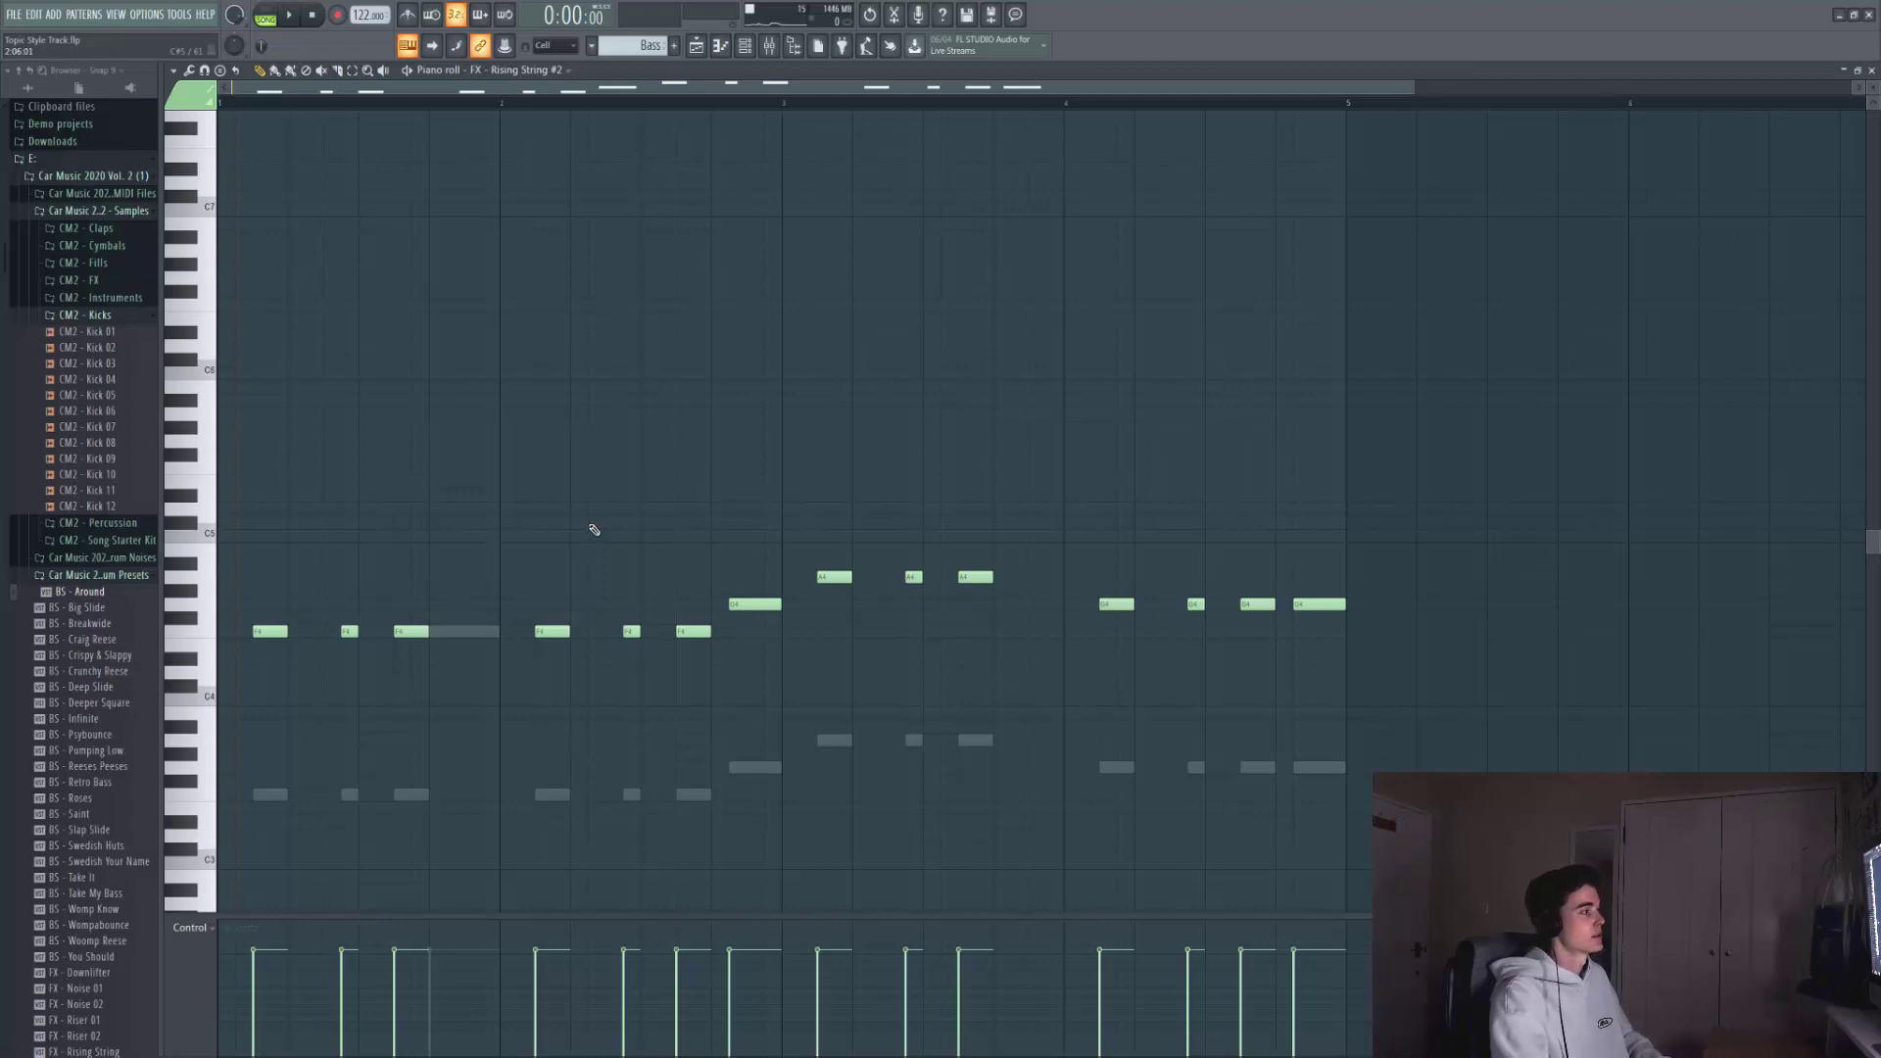
key("space")
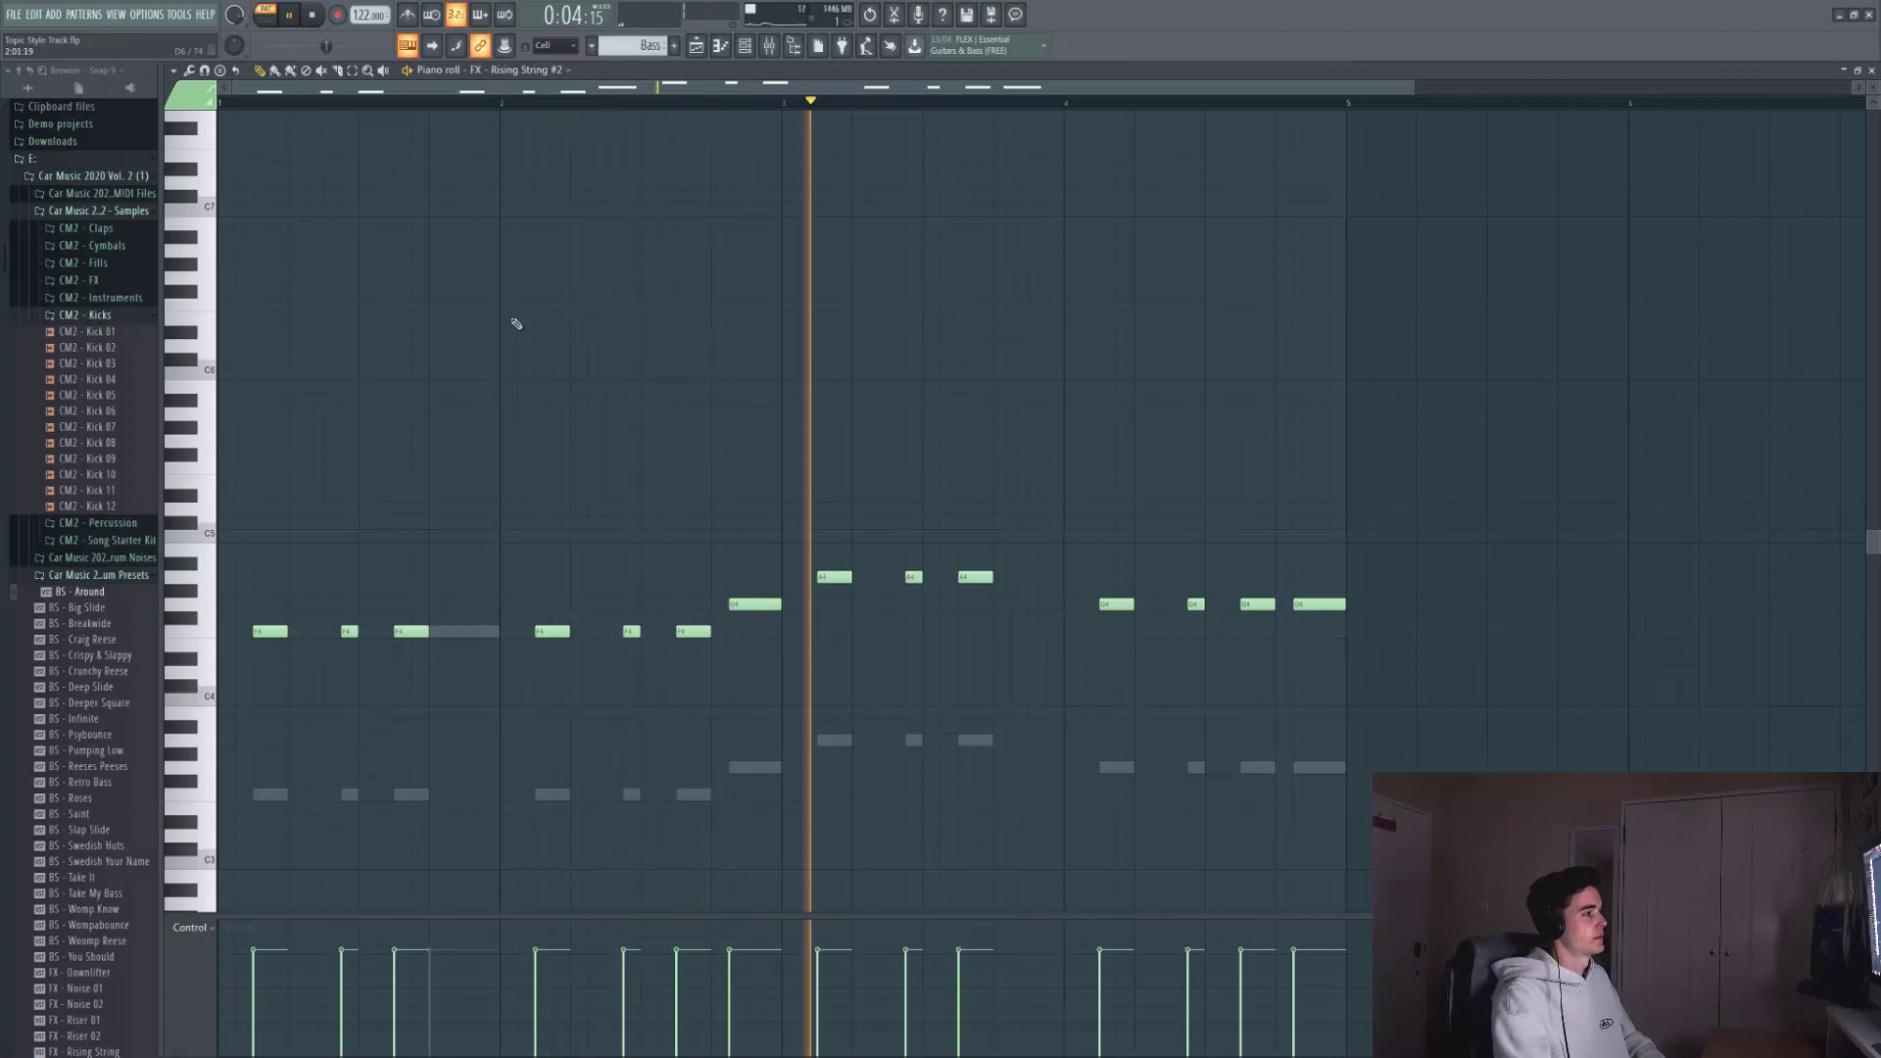
key("space")
- Layer the bass with FX - Rising String #3's Serum on the BS - Me preset and audition it
left_click(744, 46)
left_click(588, 583)
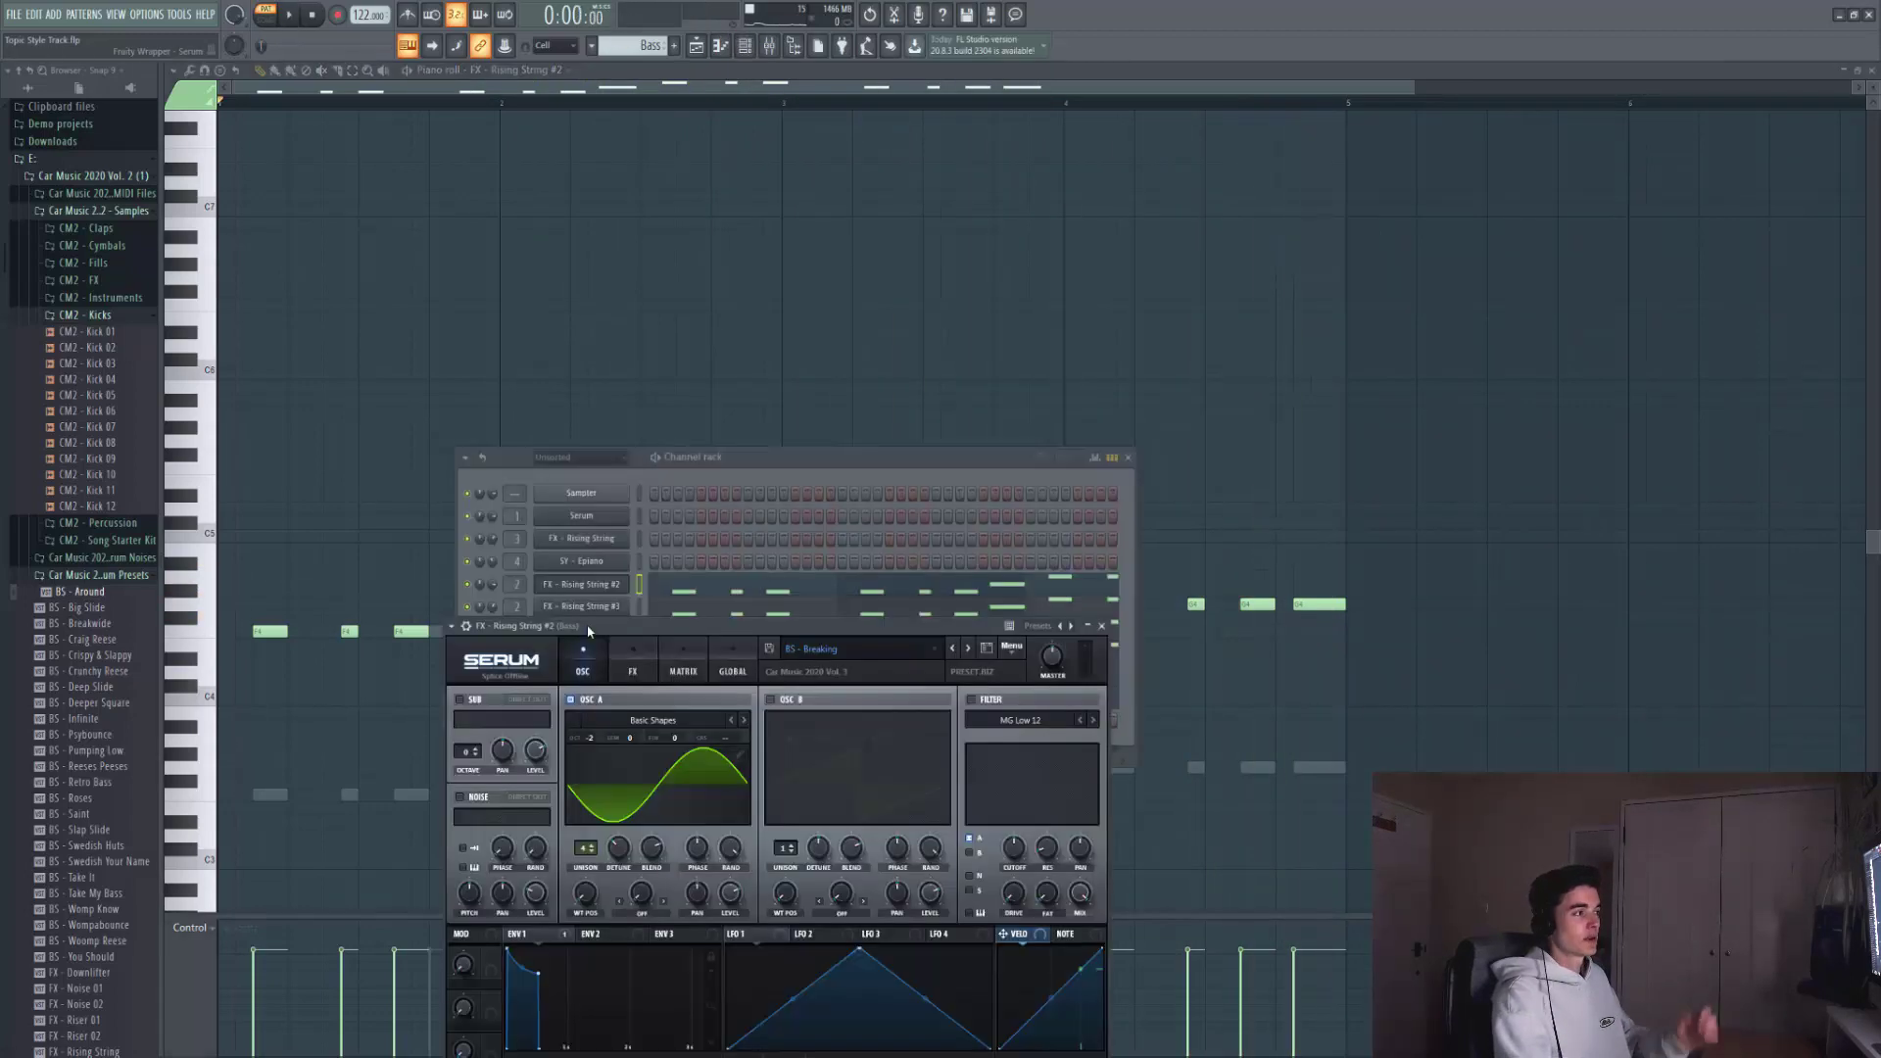
left_click(591, 607)
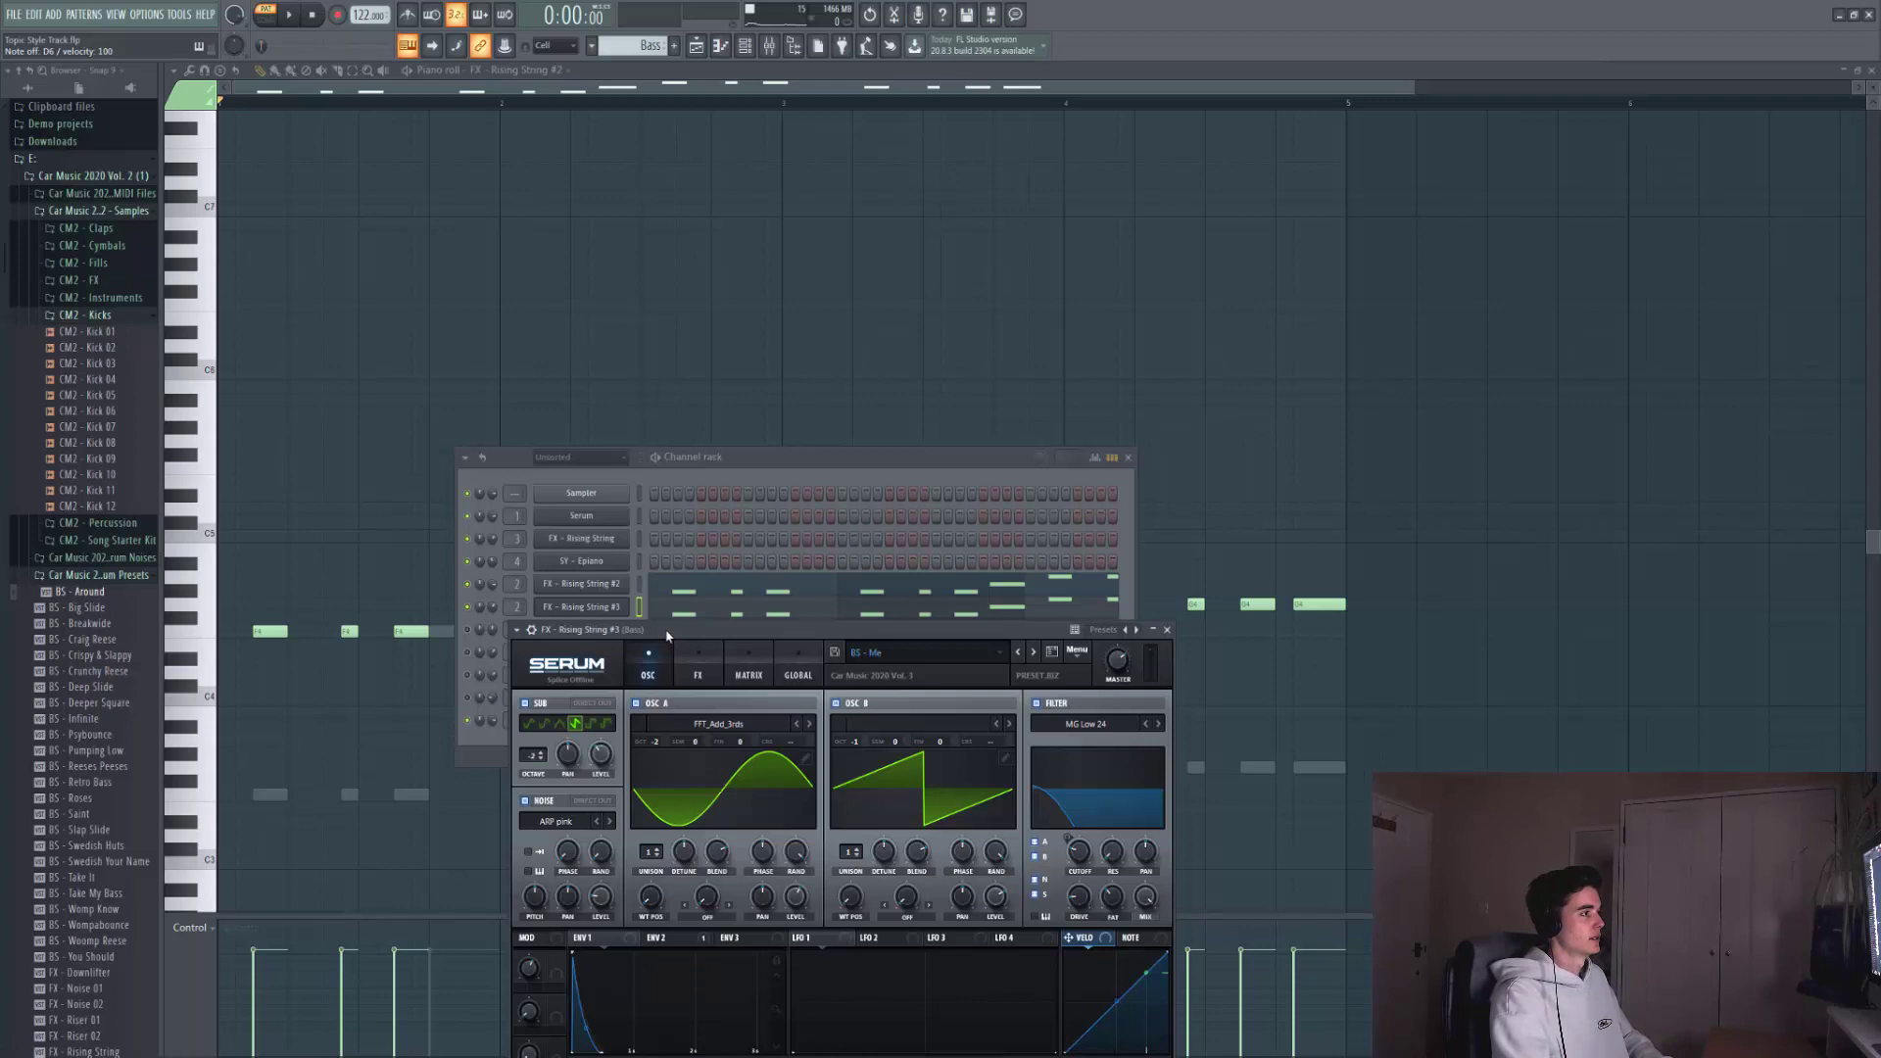
key("space")
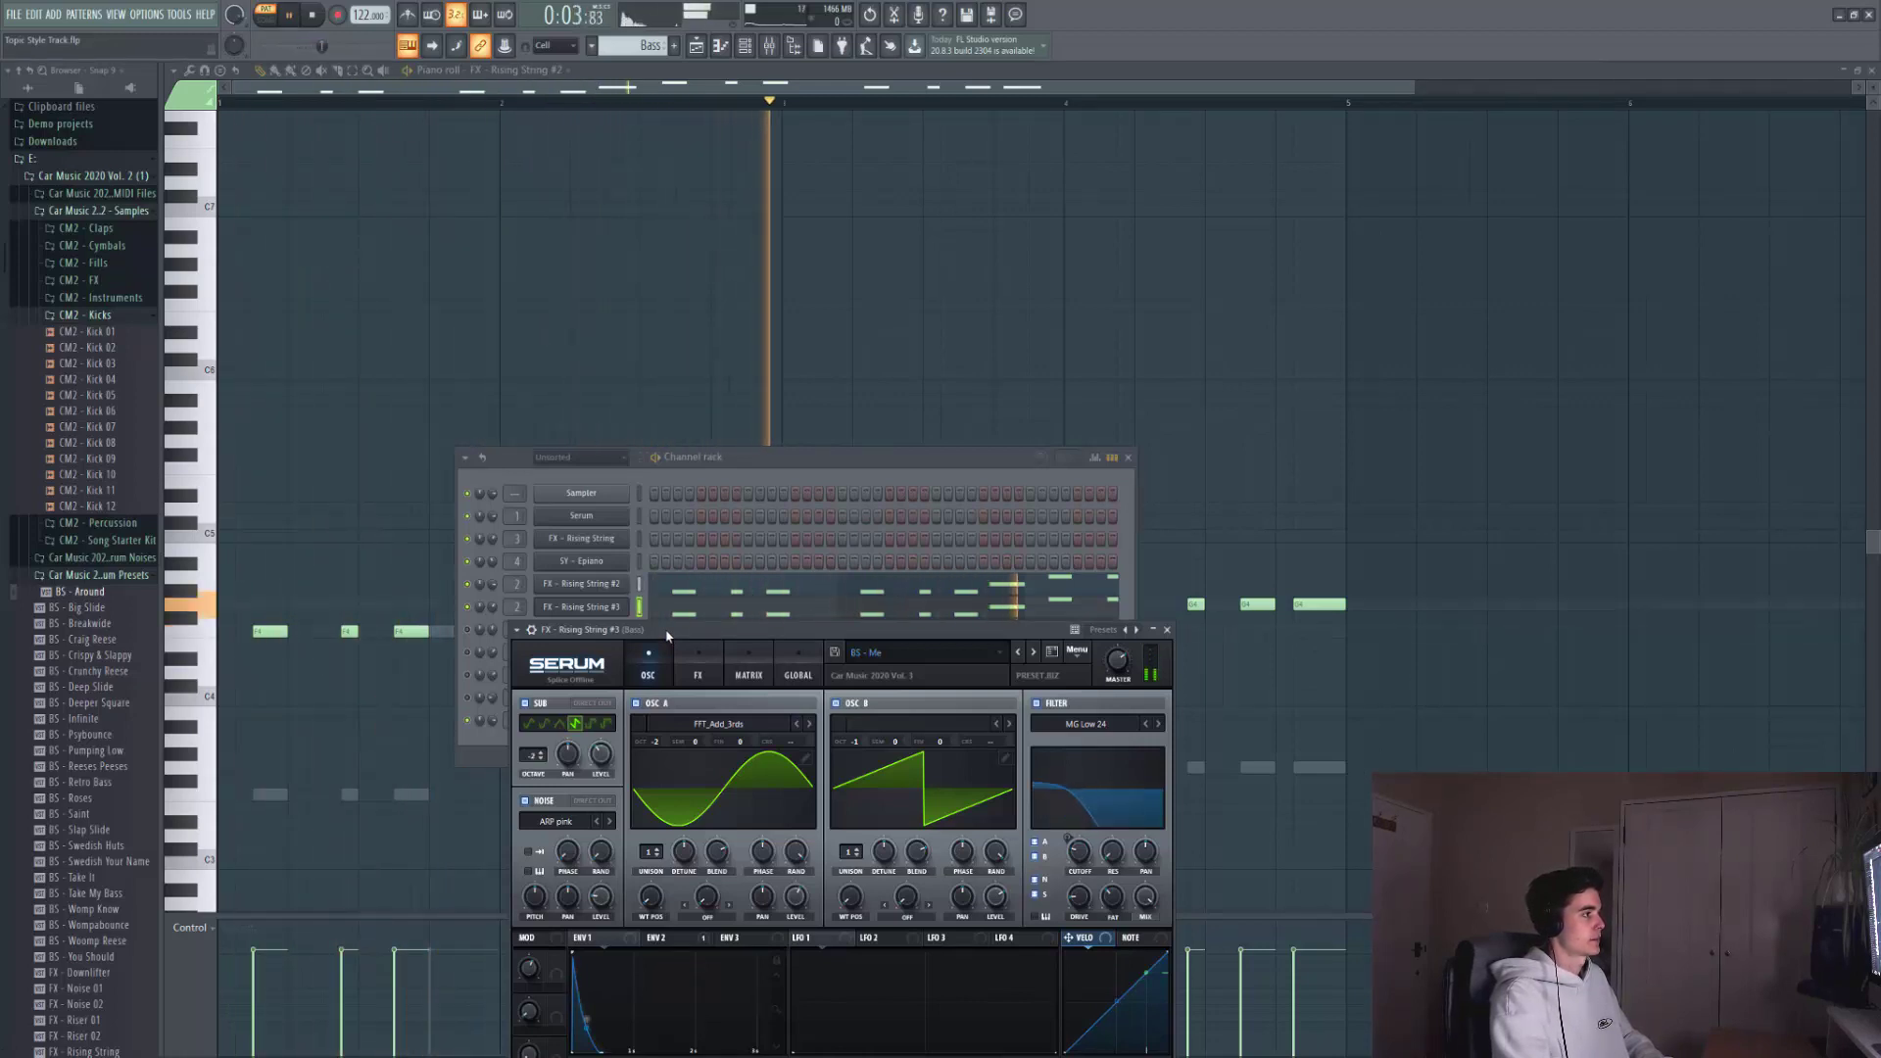
key("space")
left_click_drag(666, 635, 621, 631)
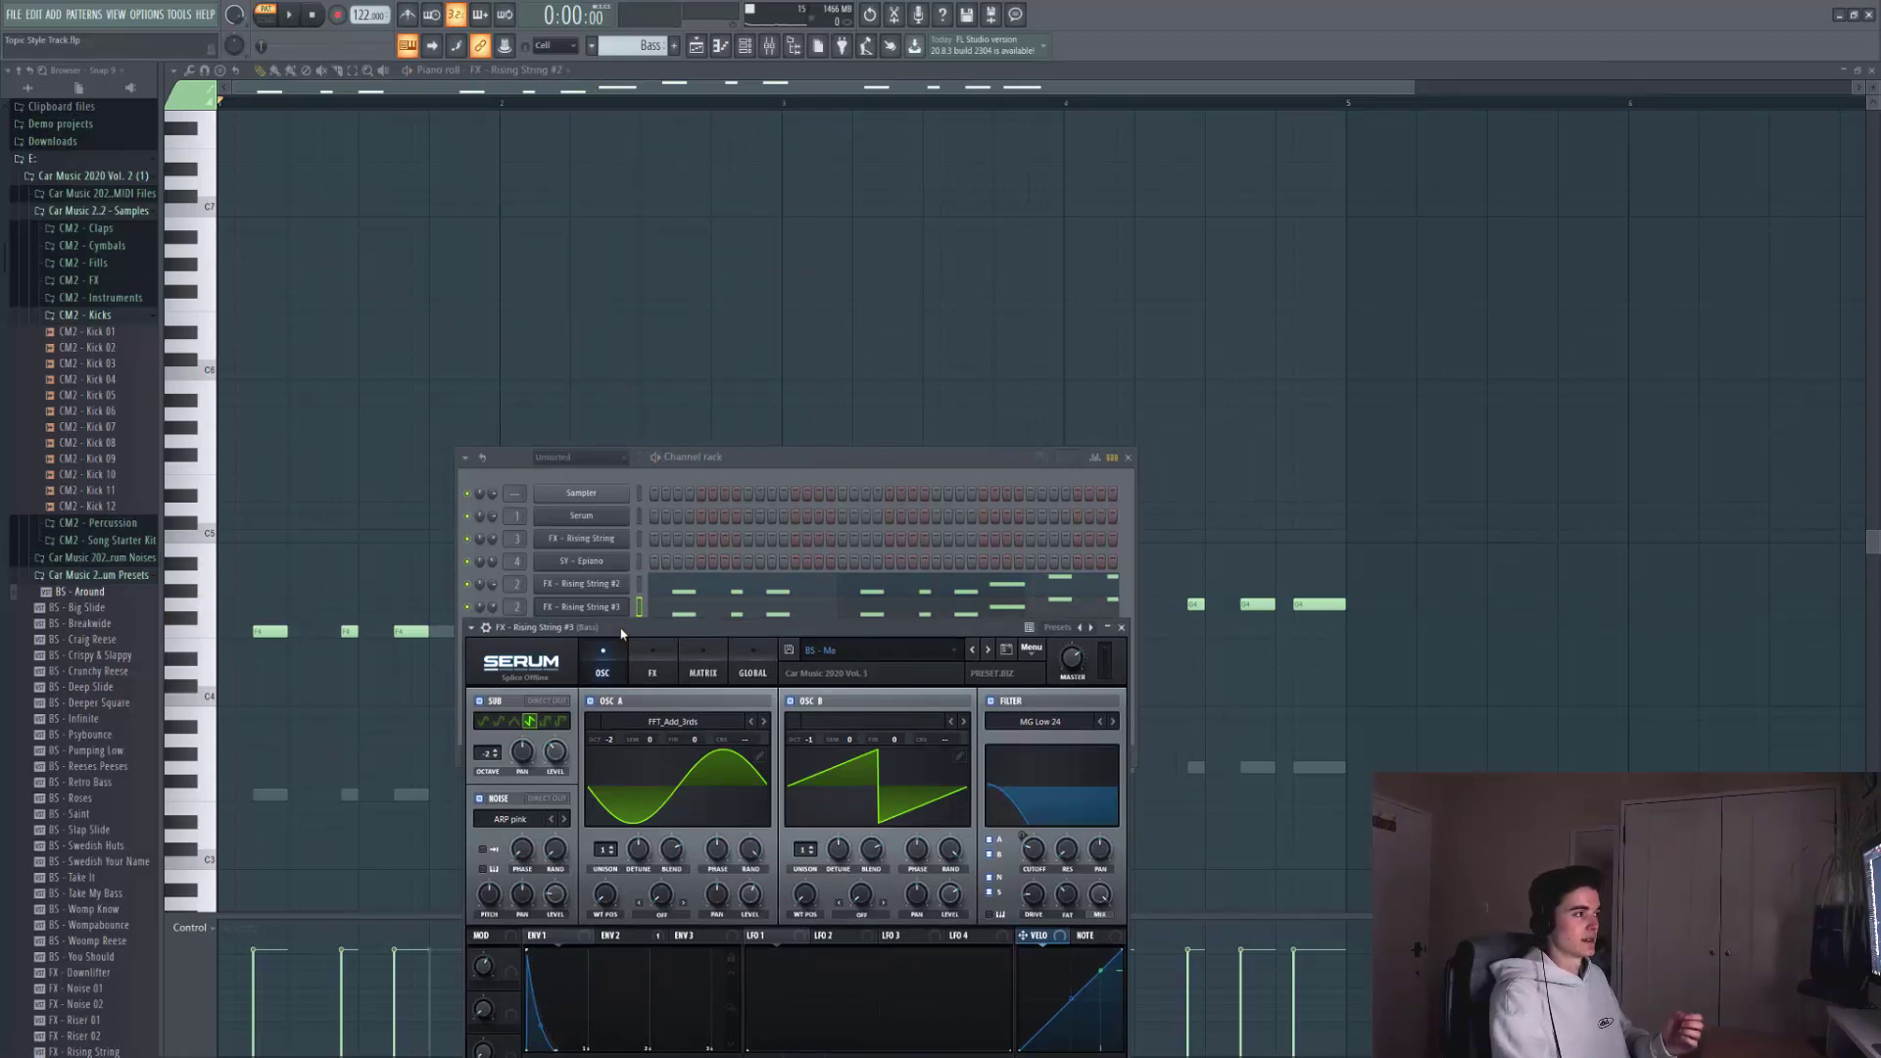
- Add BS - Infinite and BS - Head & Shoulders bass channels, auditioning each layer
left_click_drag(621, 633, 627, 639)
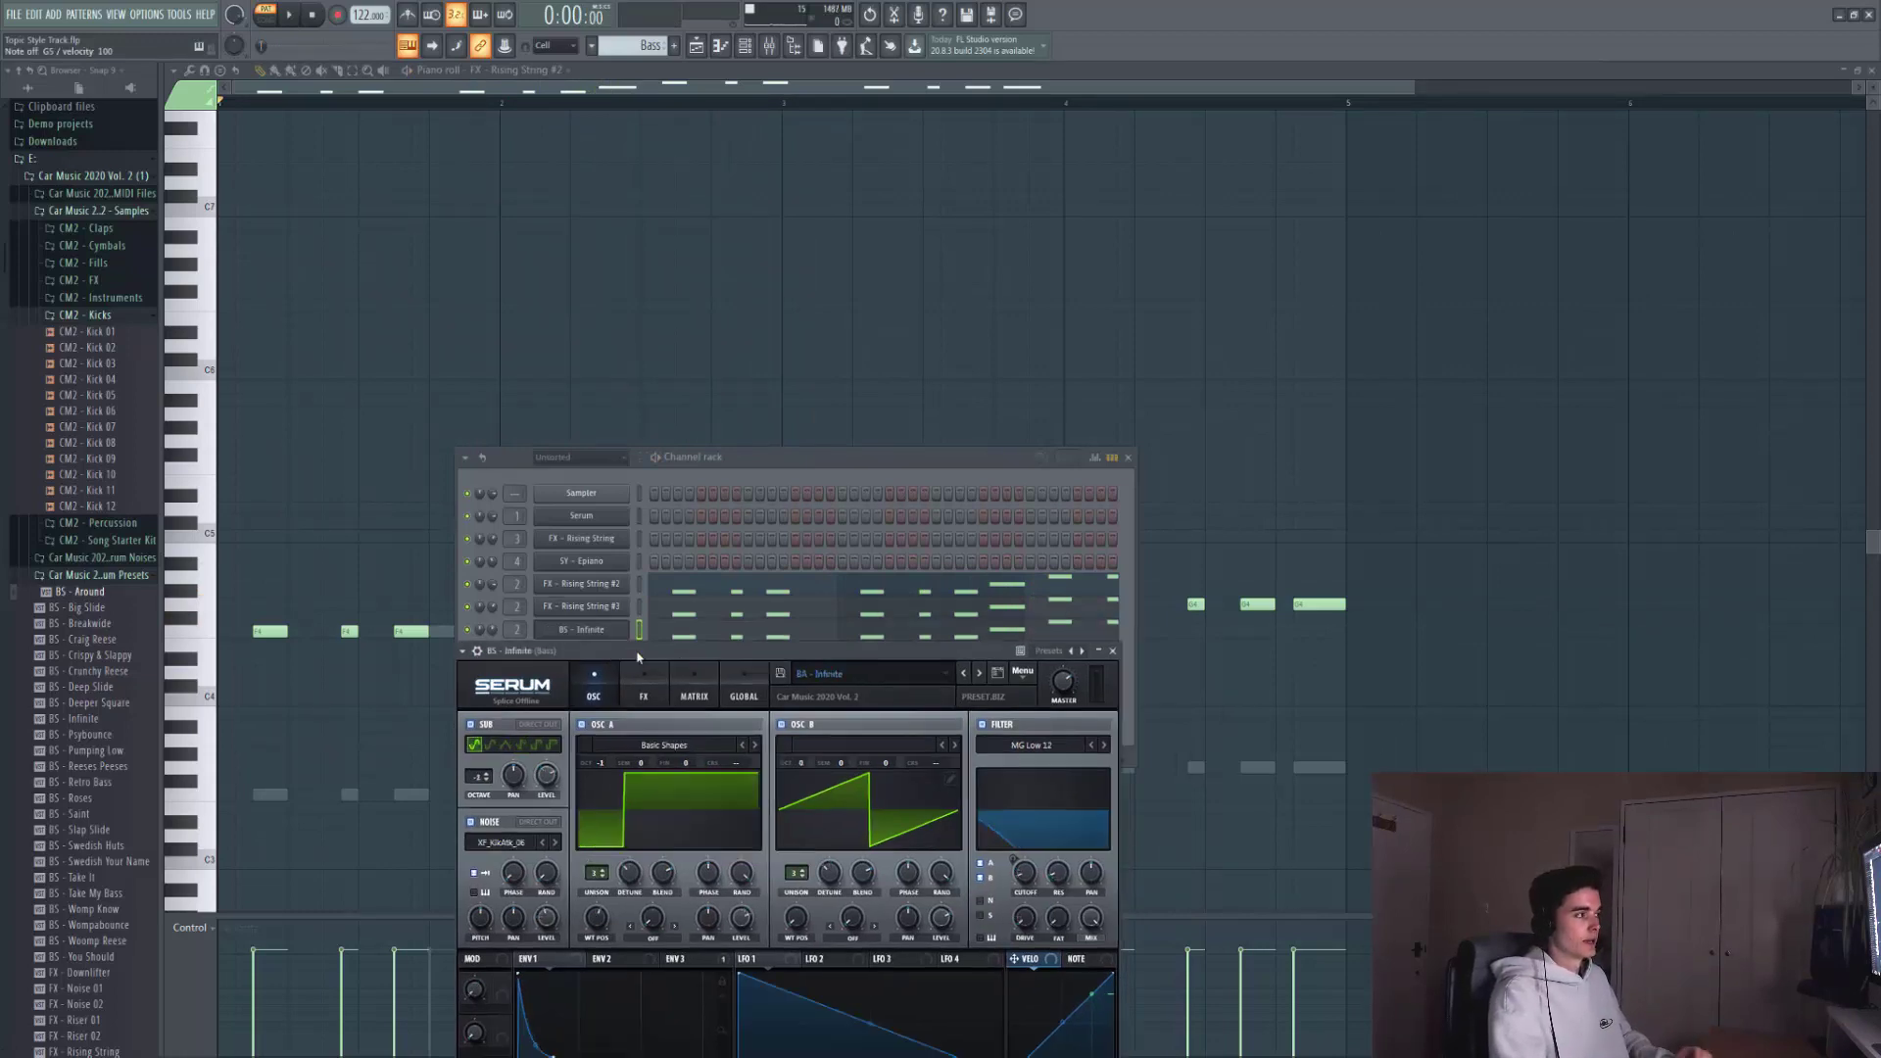
key("space")
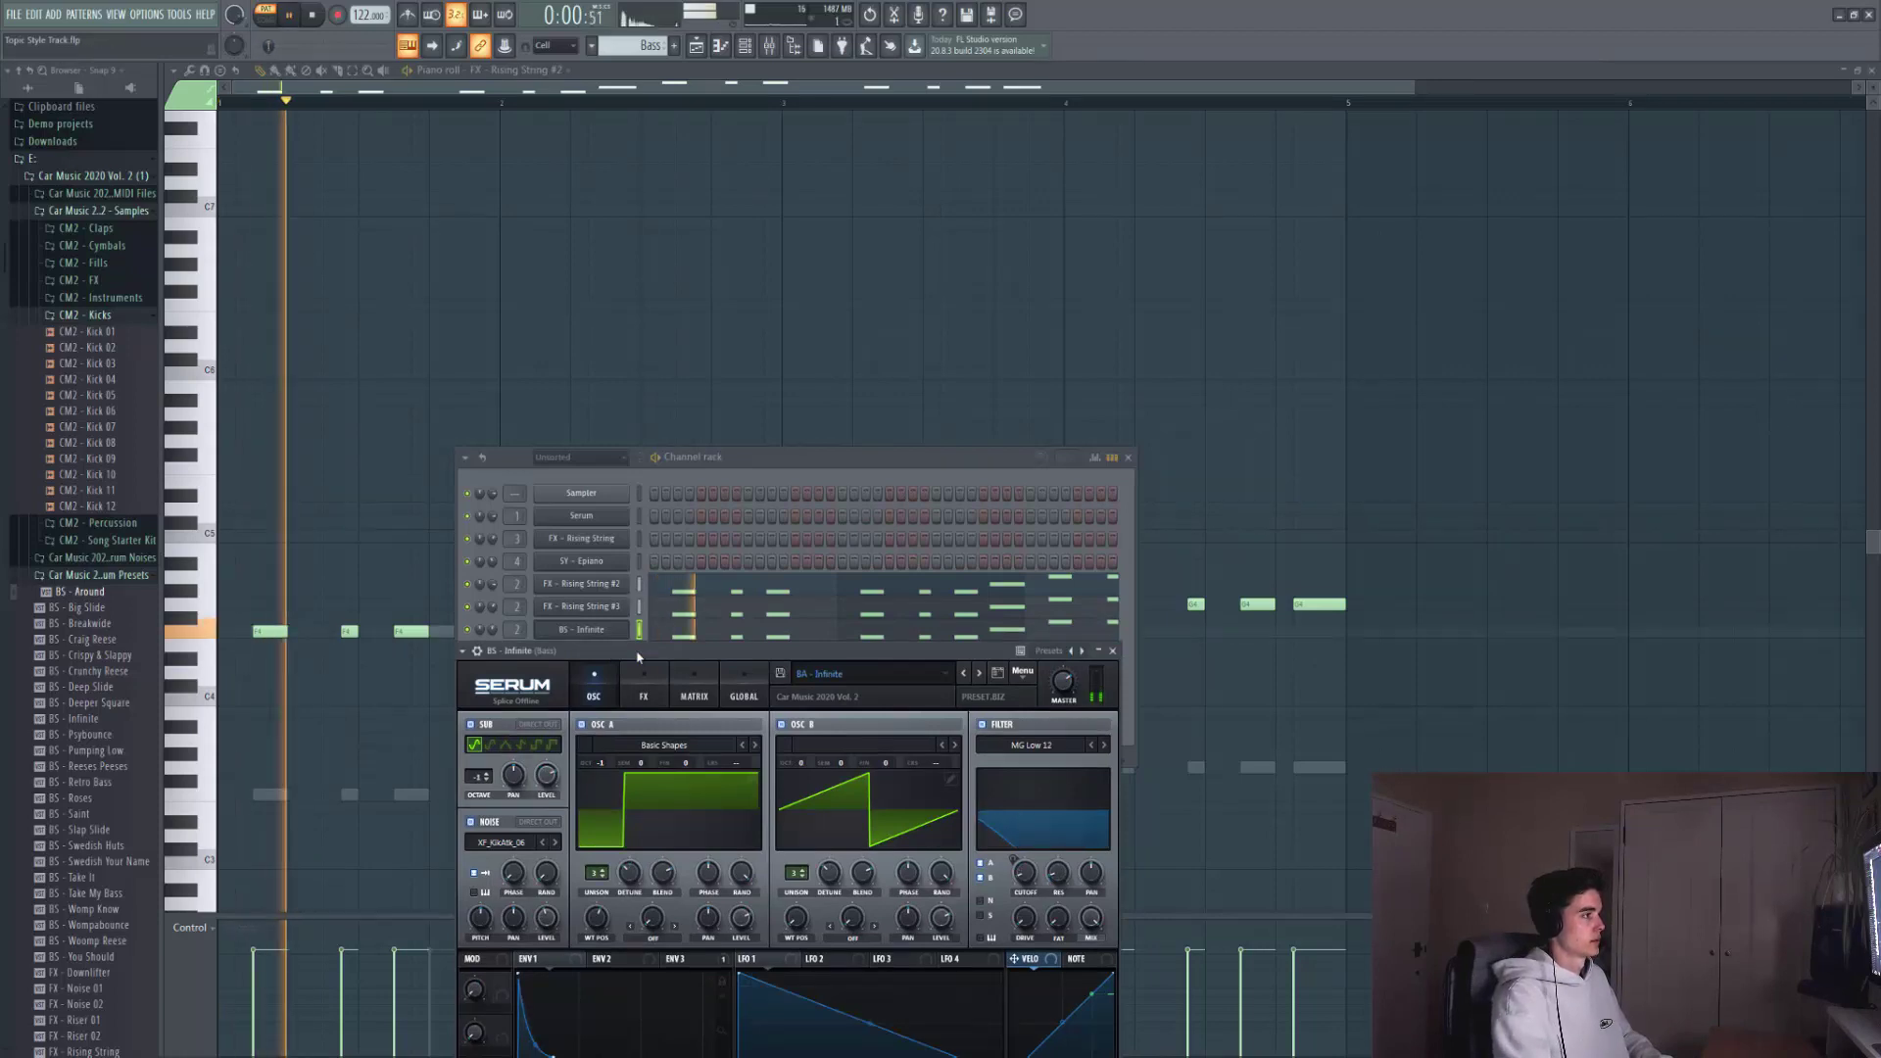
key("space")
left_click_drag(617, 658, 627, 683)
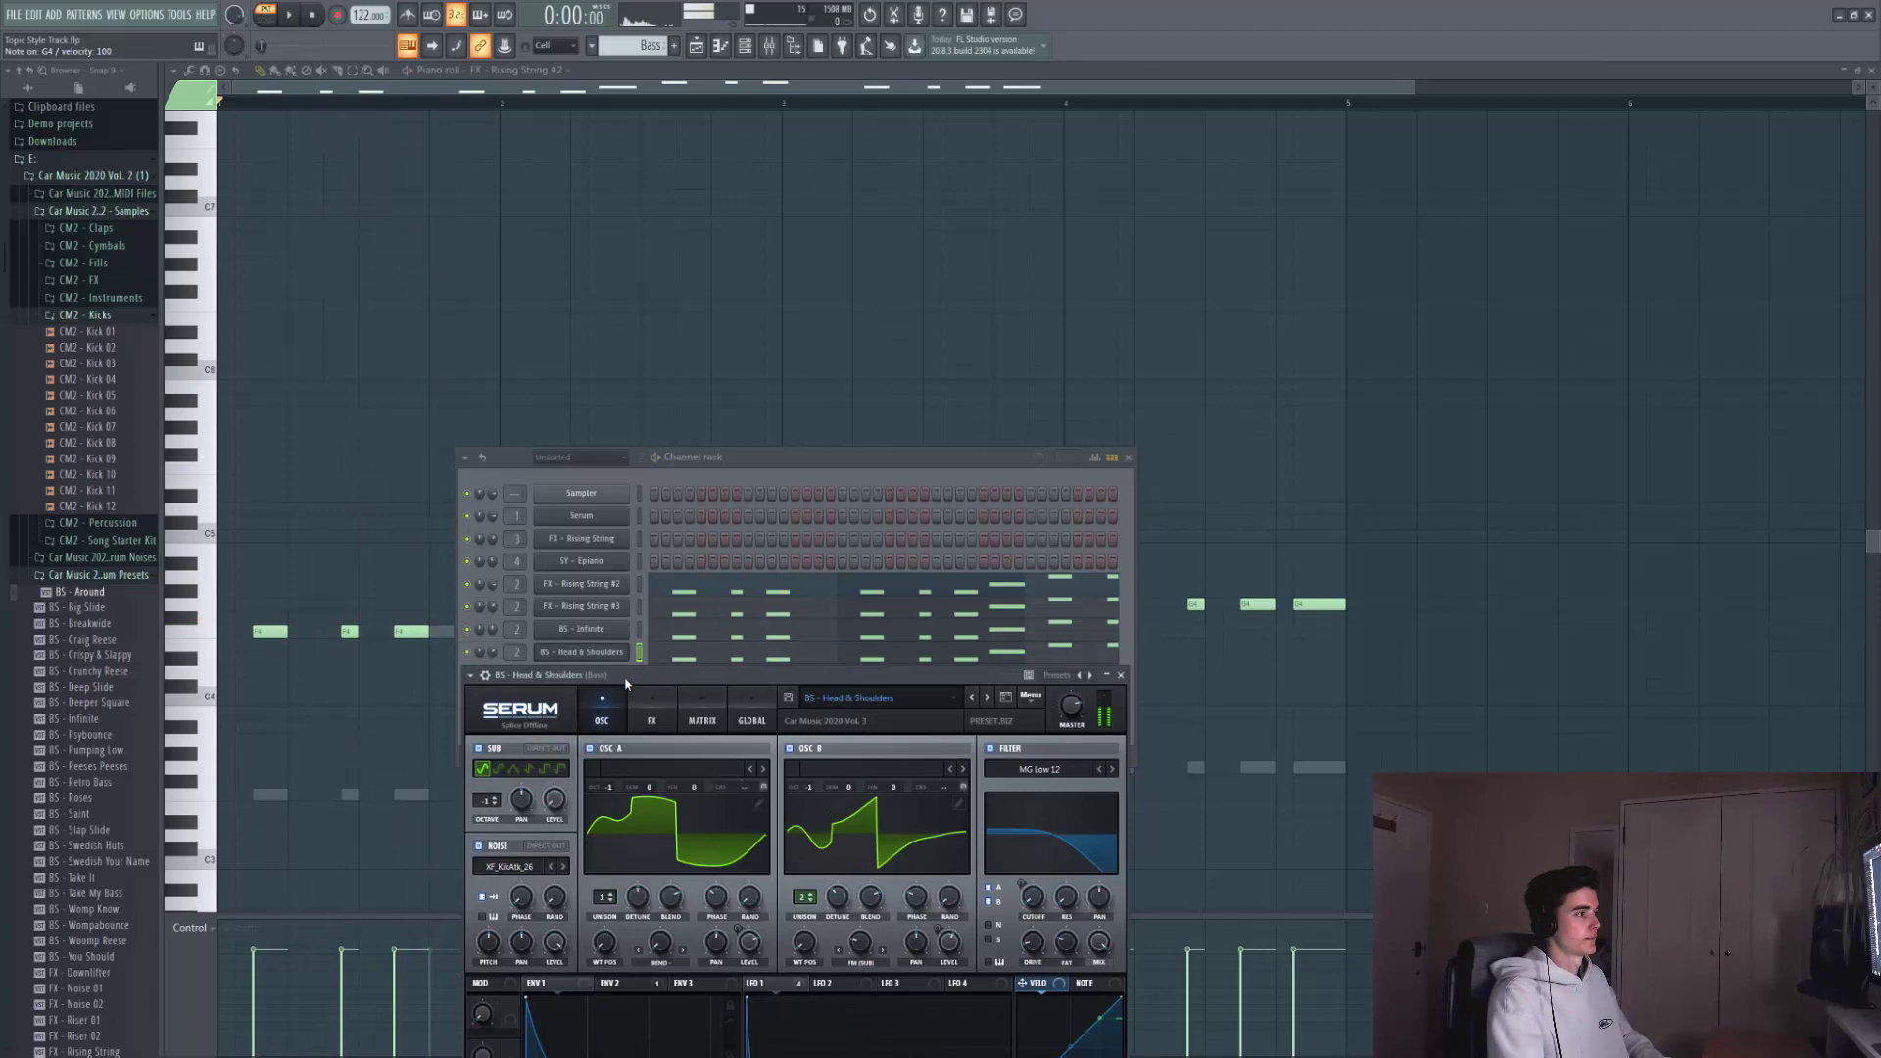
key("space")
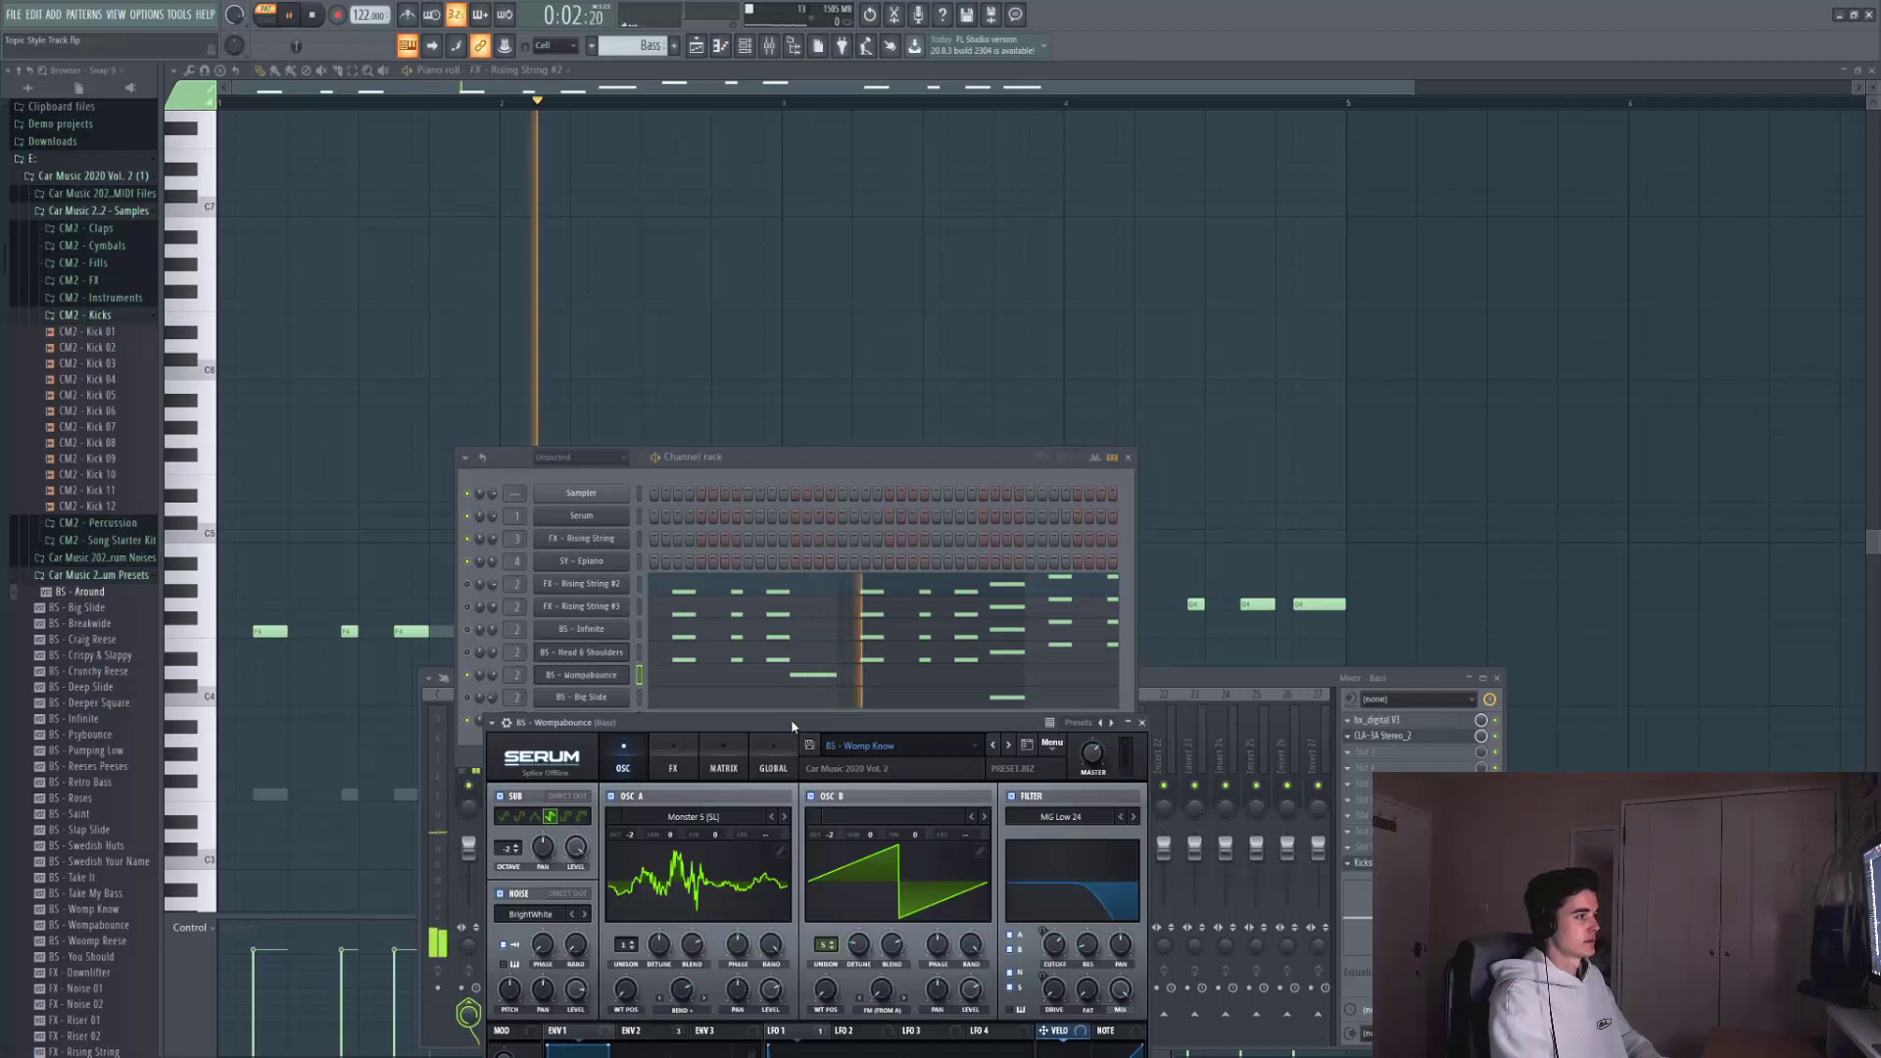
- Select the BS - Big Slide channel and play the bass with that layer added
left_click(581, 697)
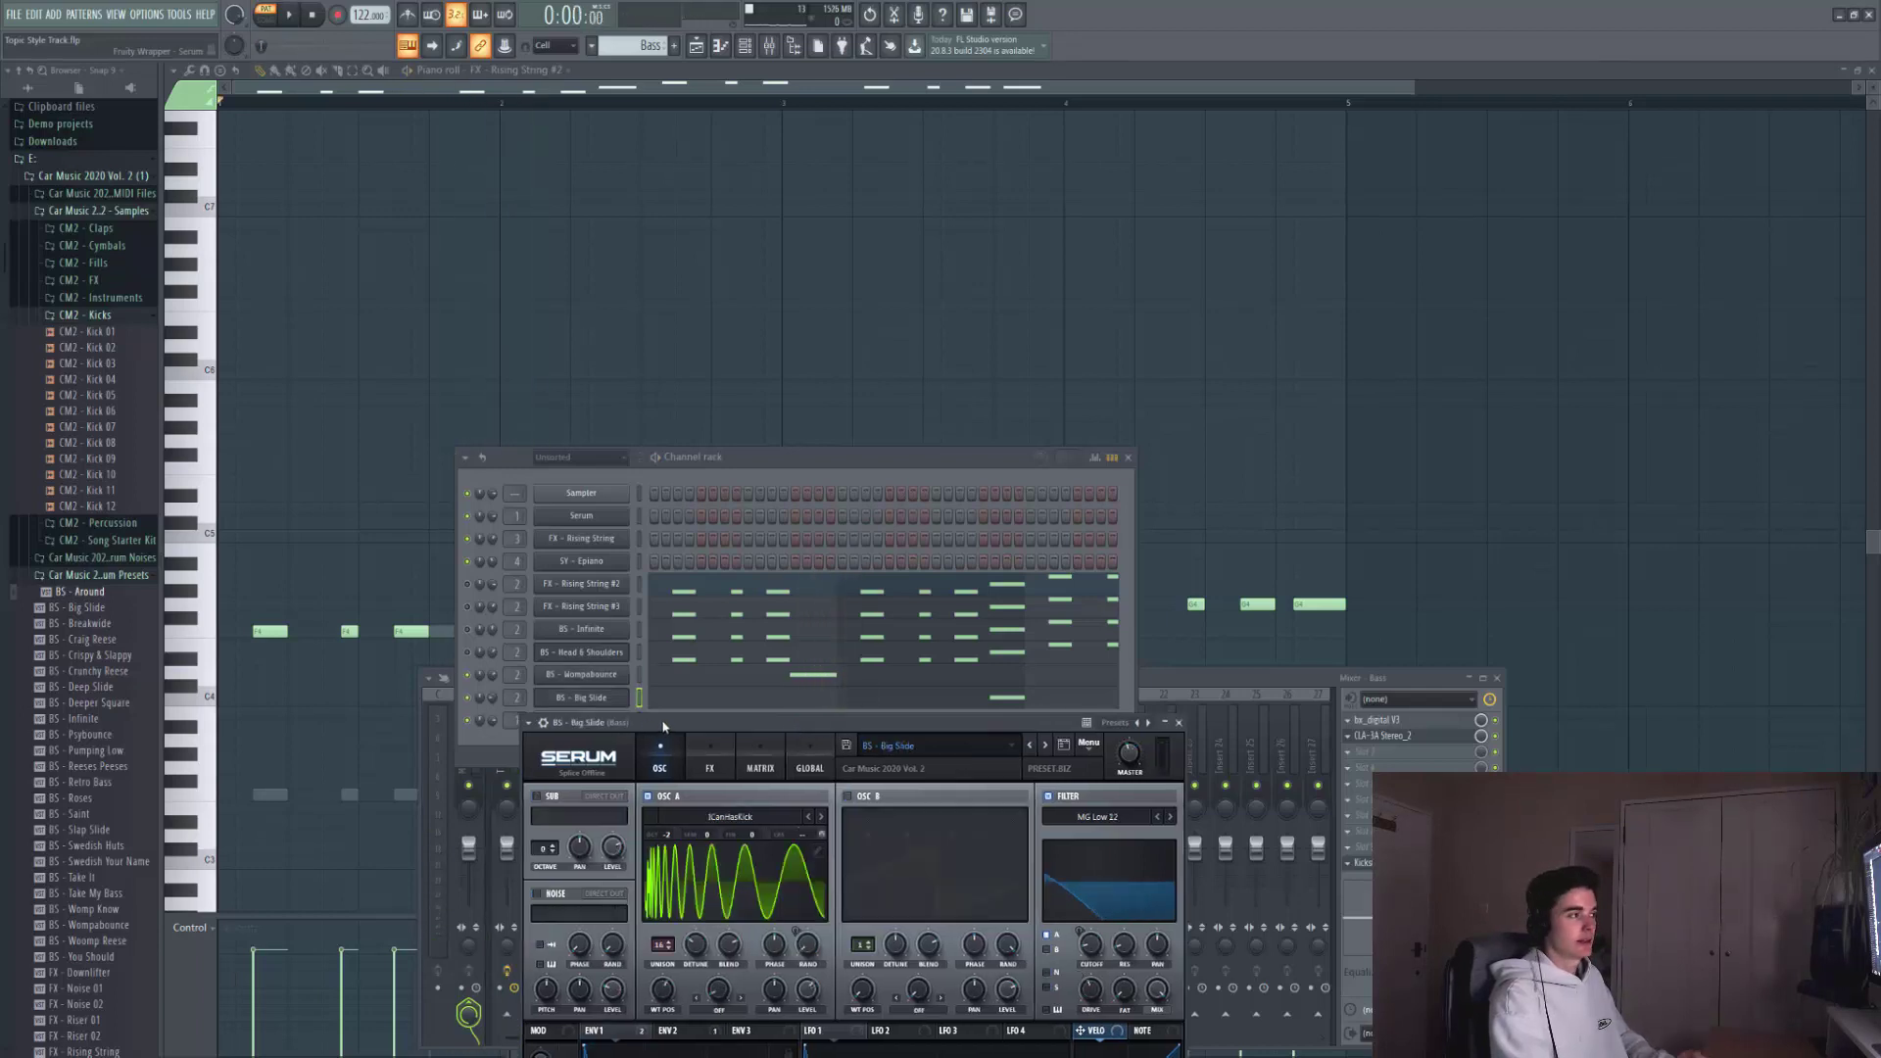
key("space")
key("space")
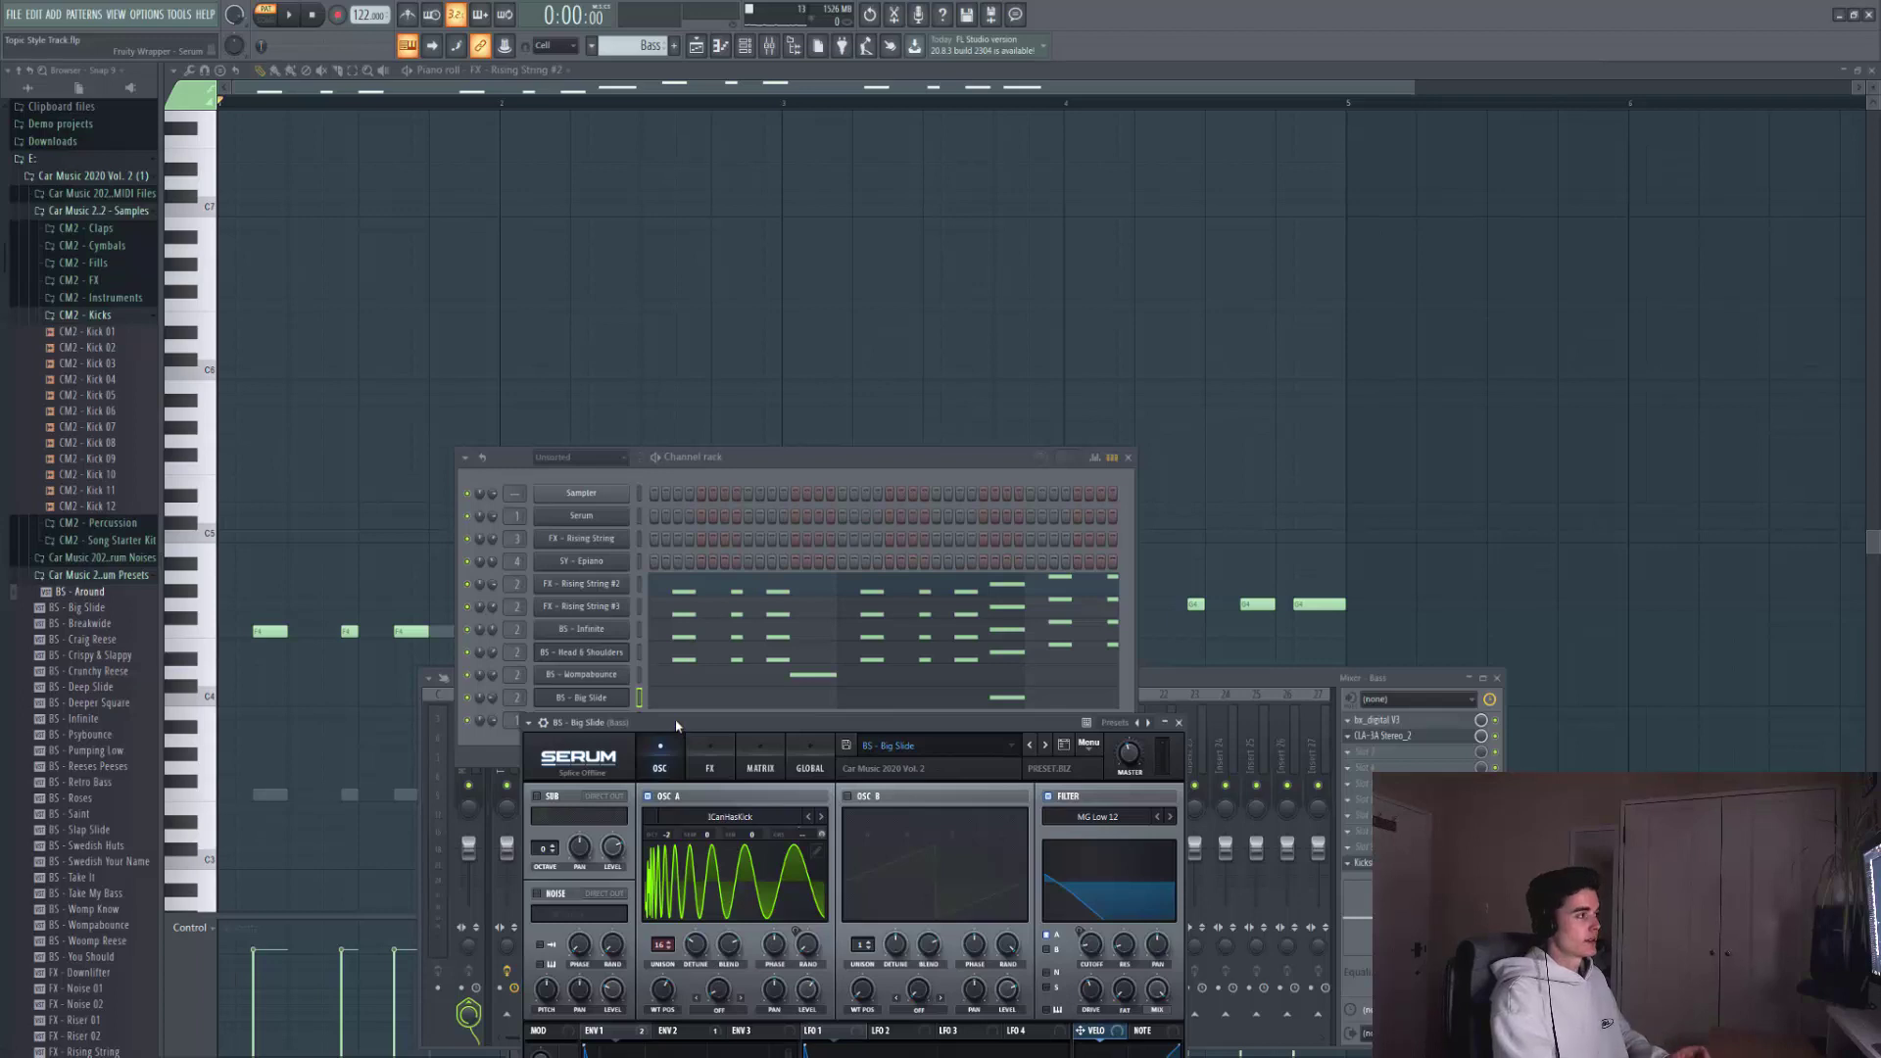
key("space")
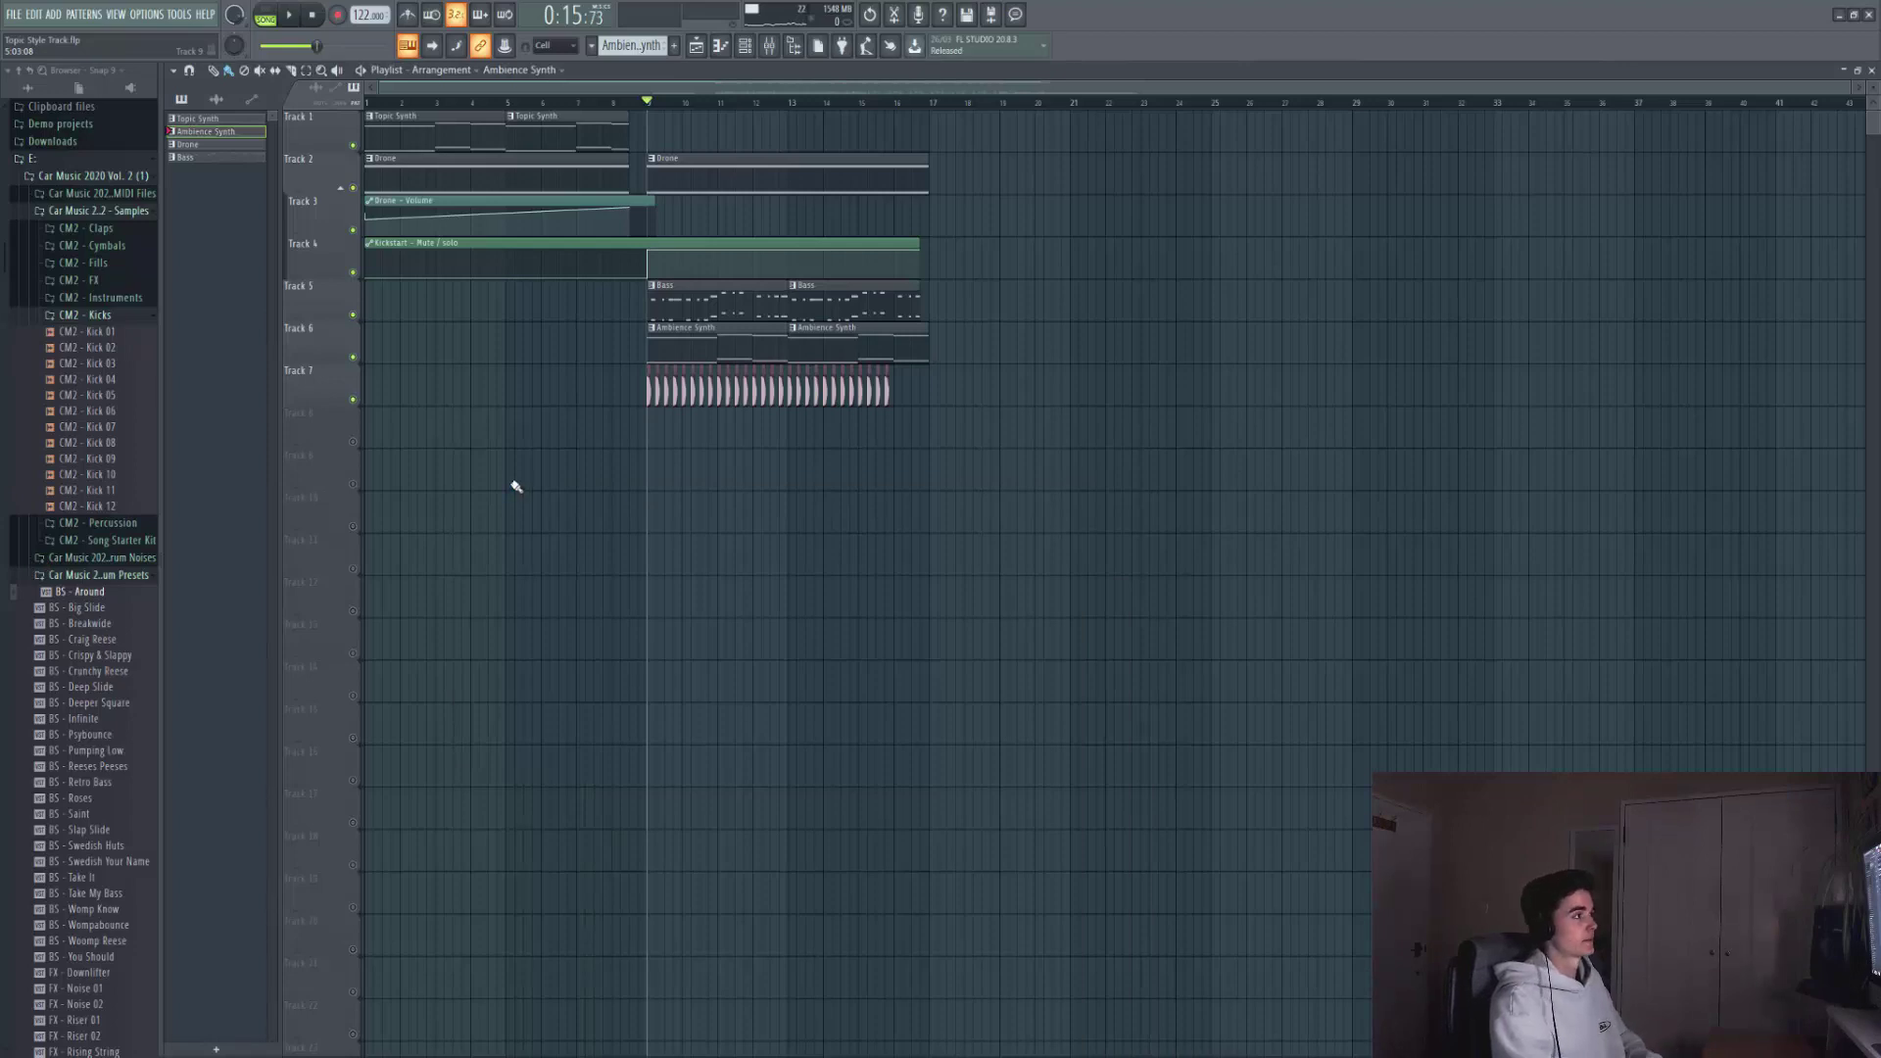
- Play from bar 9 to preview the bass, ambience and new drums on Tracks 8–10
key("space")
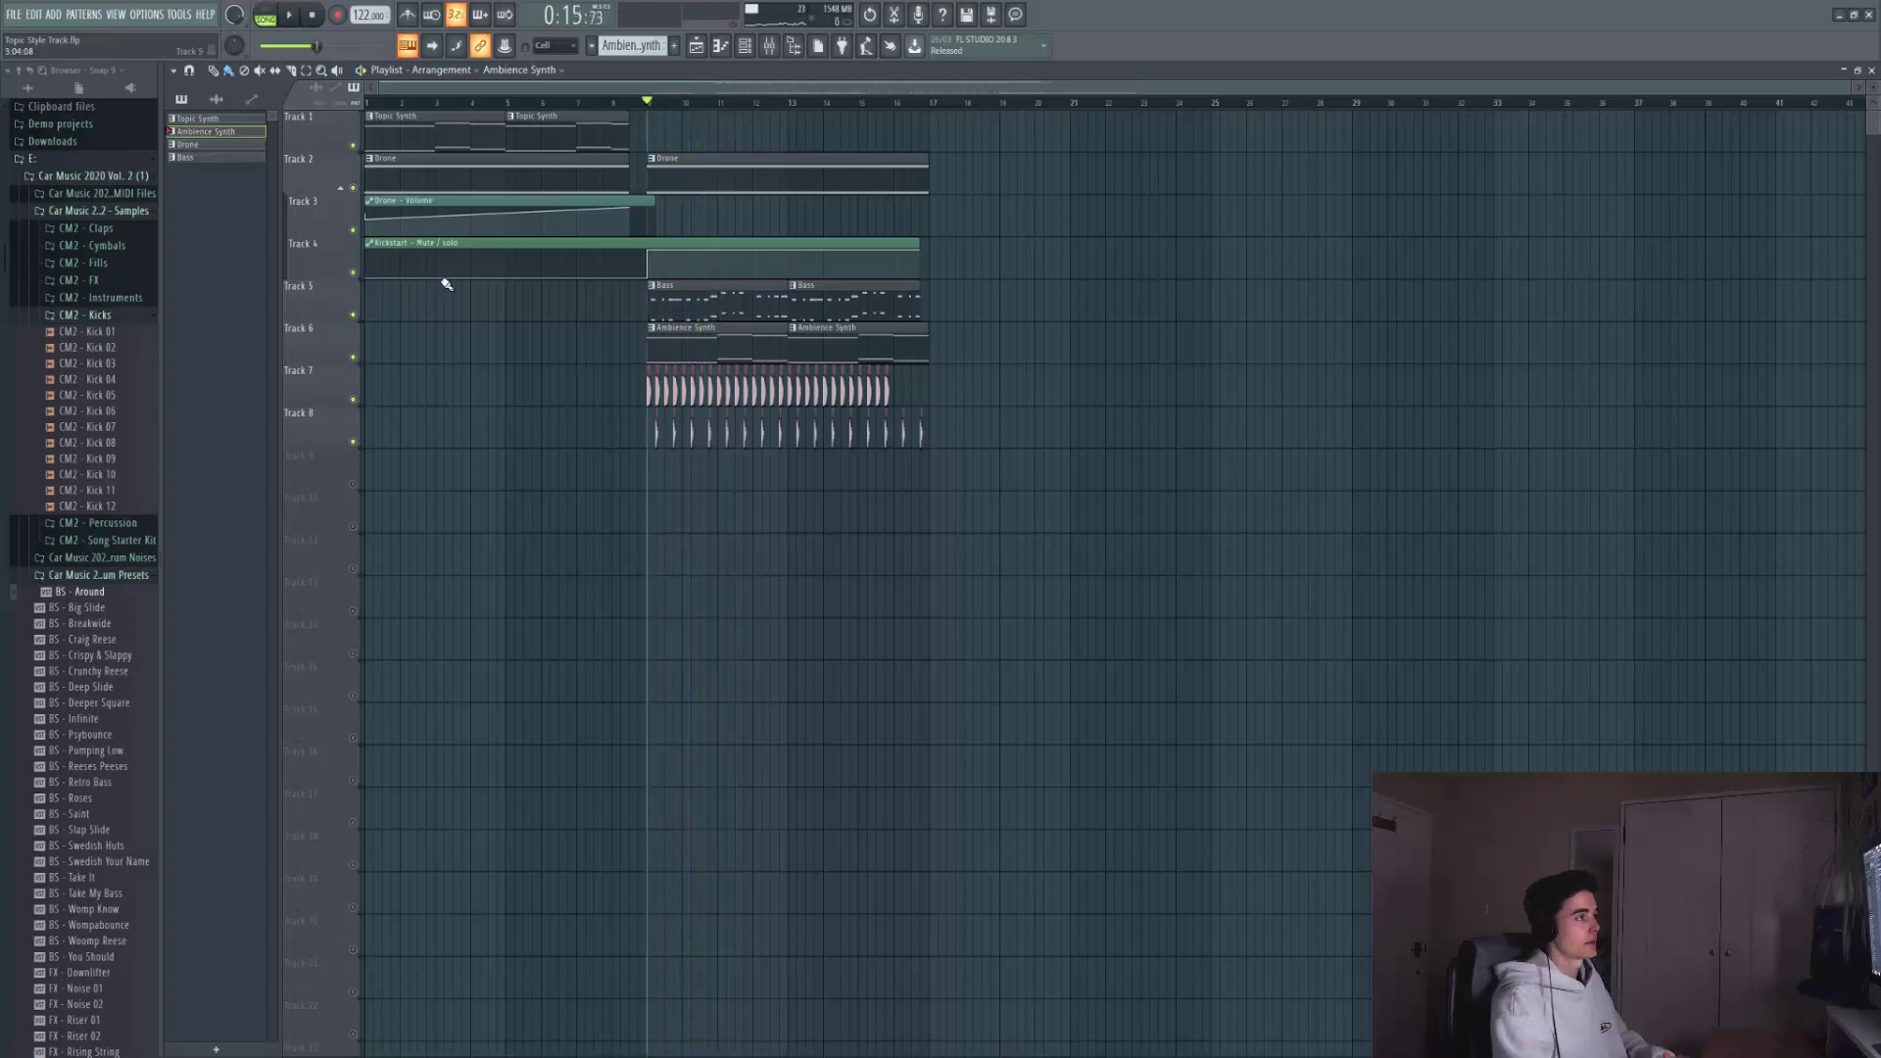
key("space")
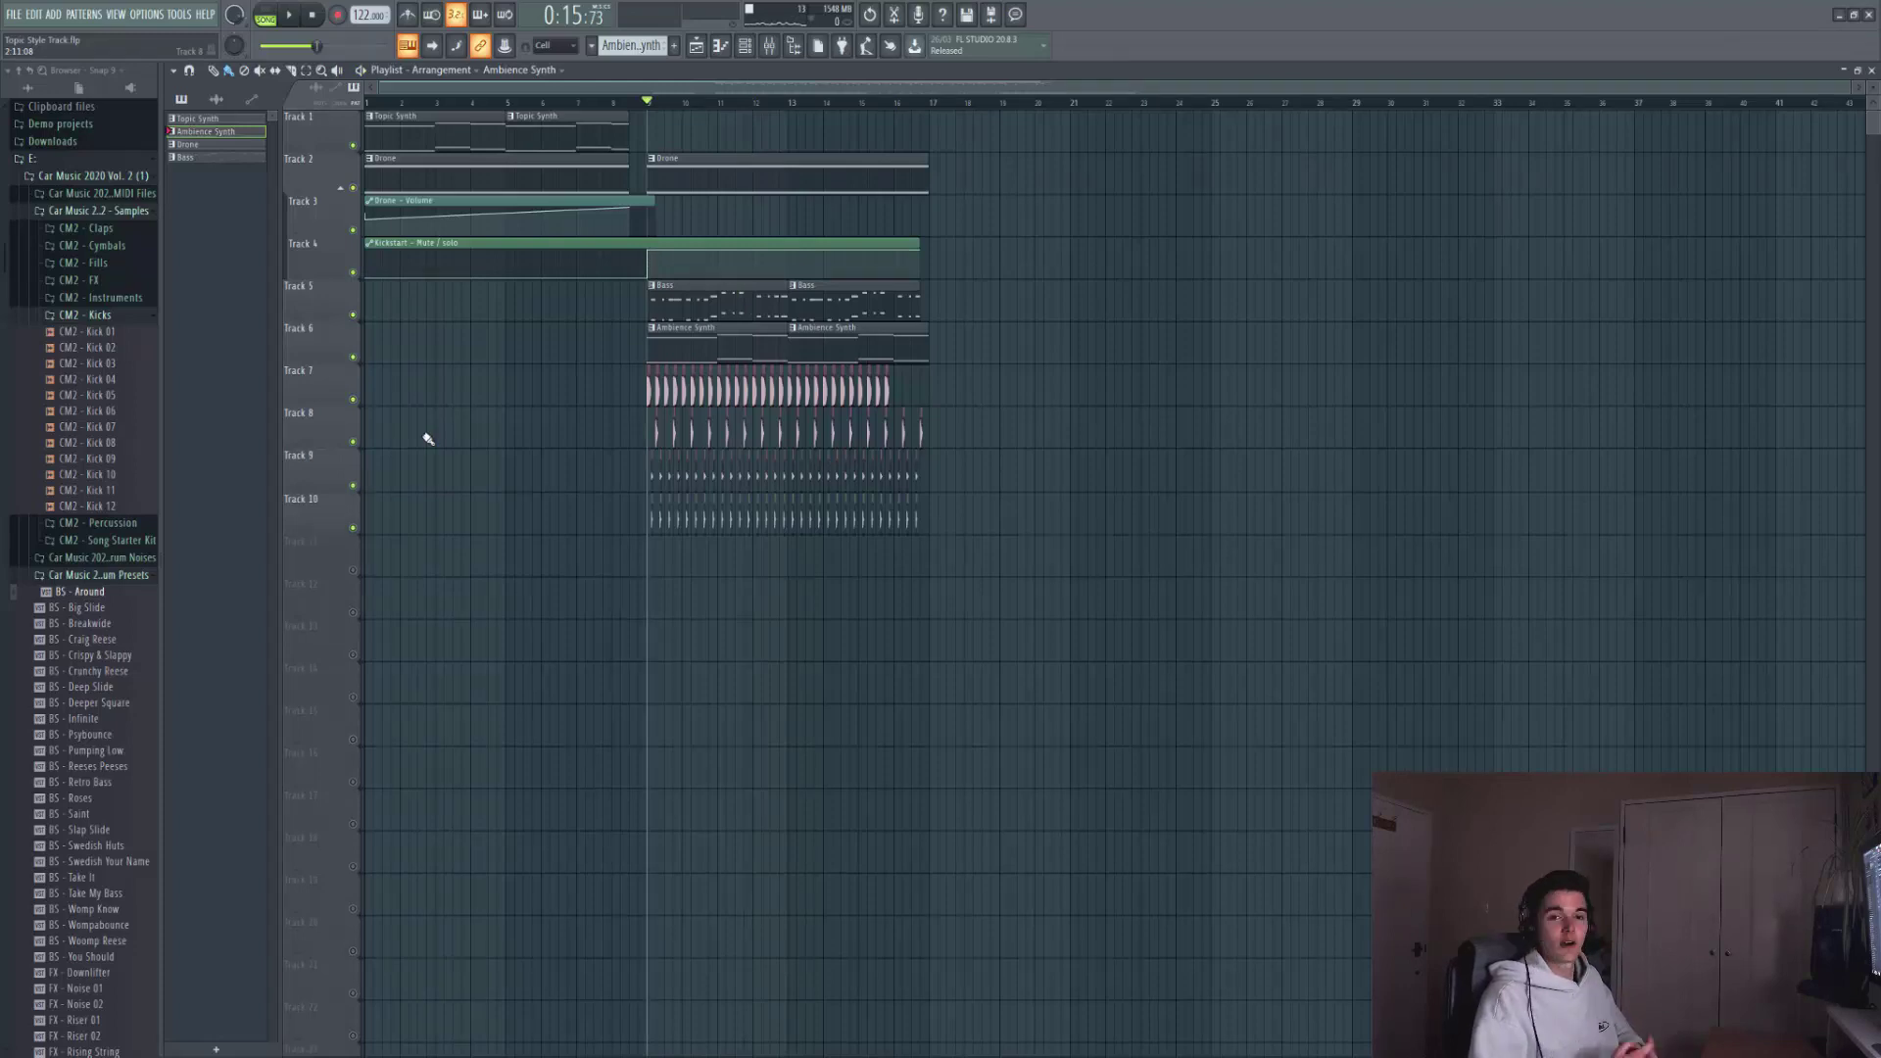
key("space")
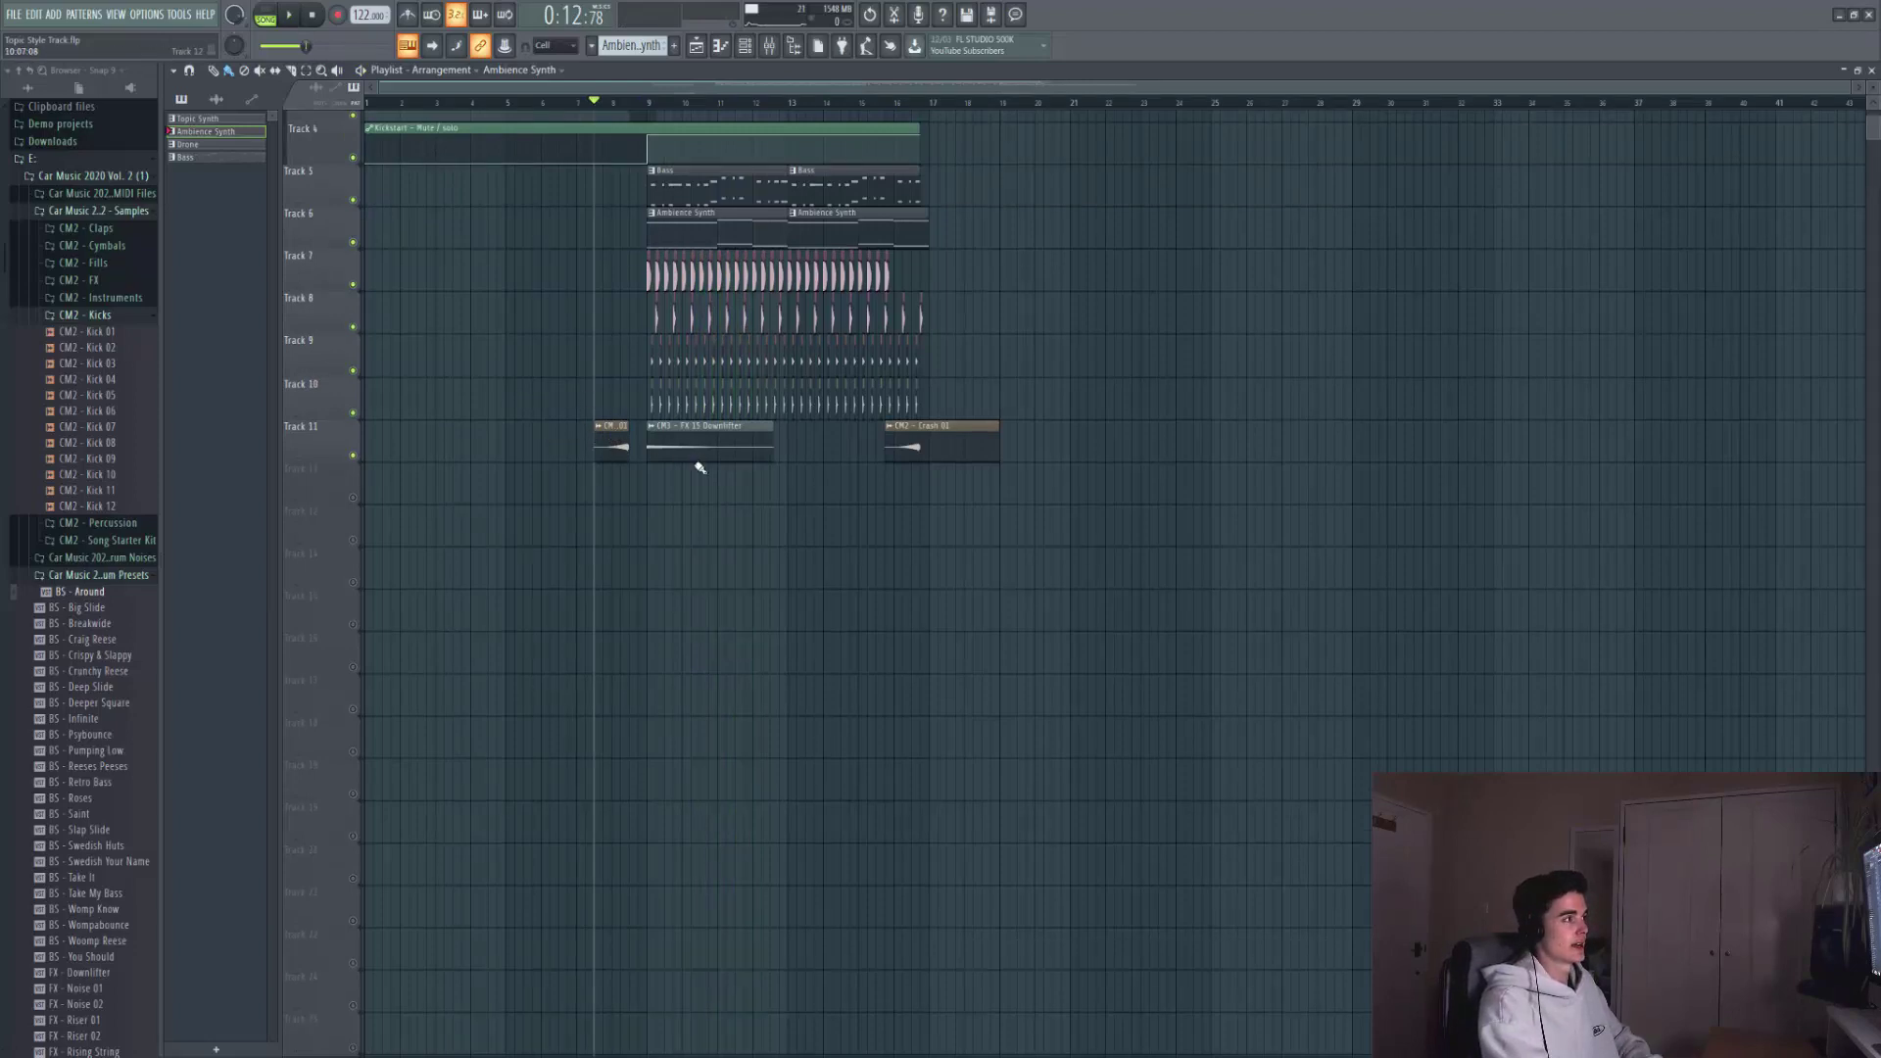
- Preview the transition into the drop with the FX 15 Downlifter, Crash 01 and fill hits
key("space")
scroll(617, 490, "up", 3)
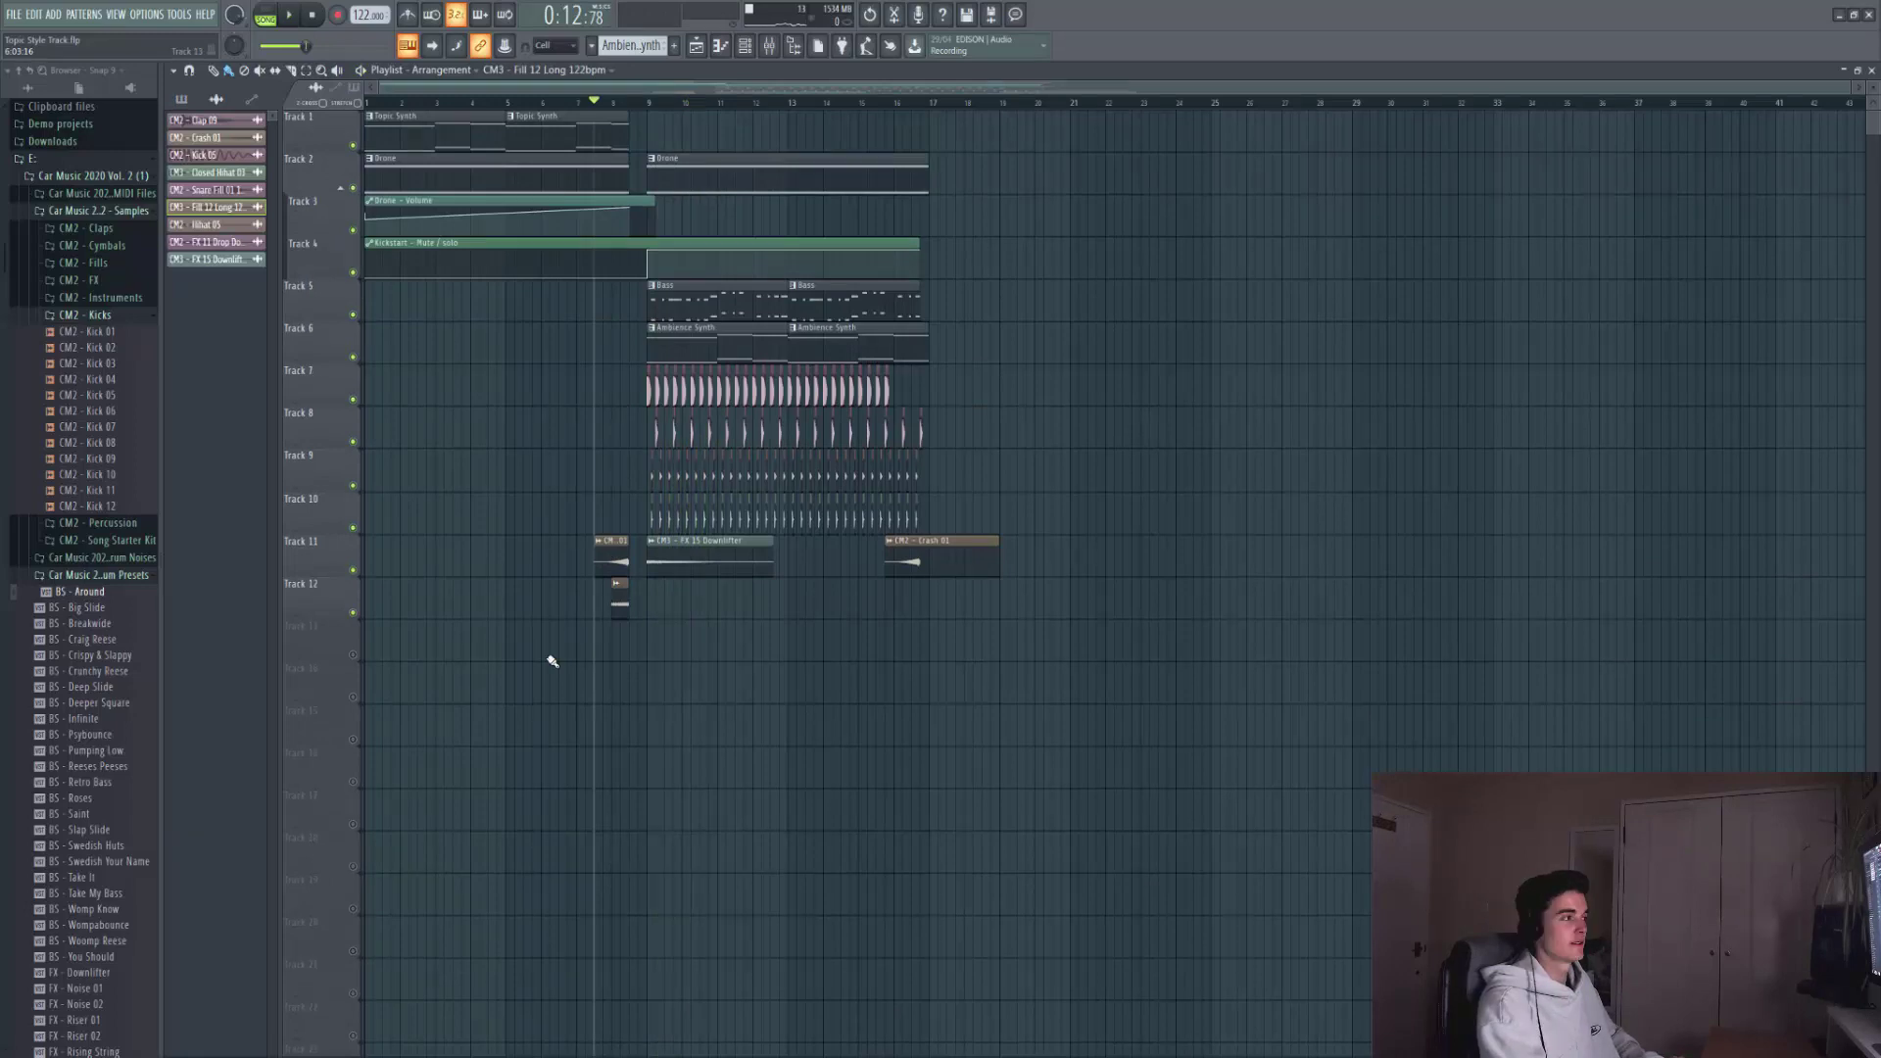
key("space")
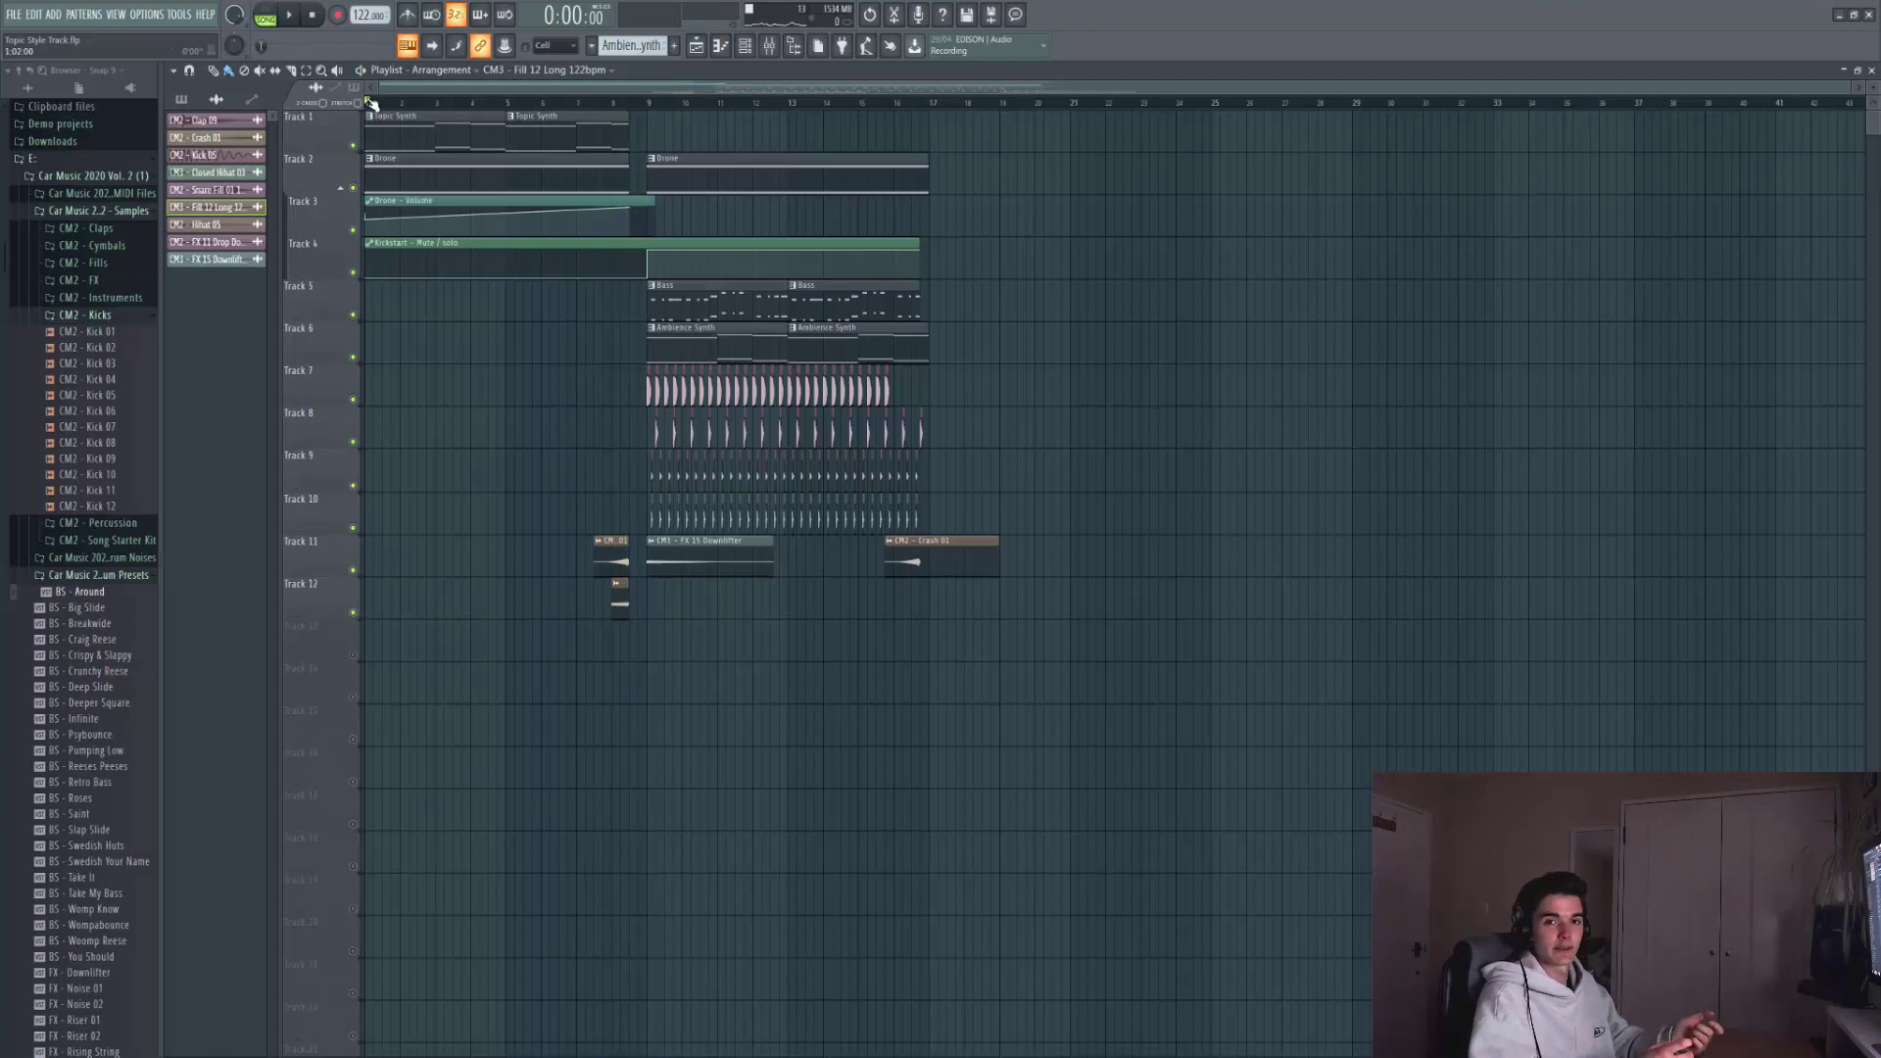
- Play the finished track from bar 1 with drums, FX and fill hits
key("space")
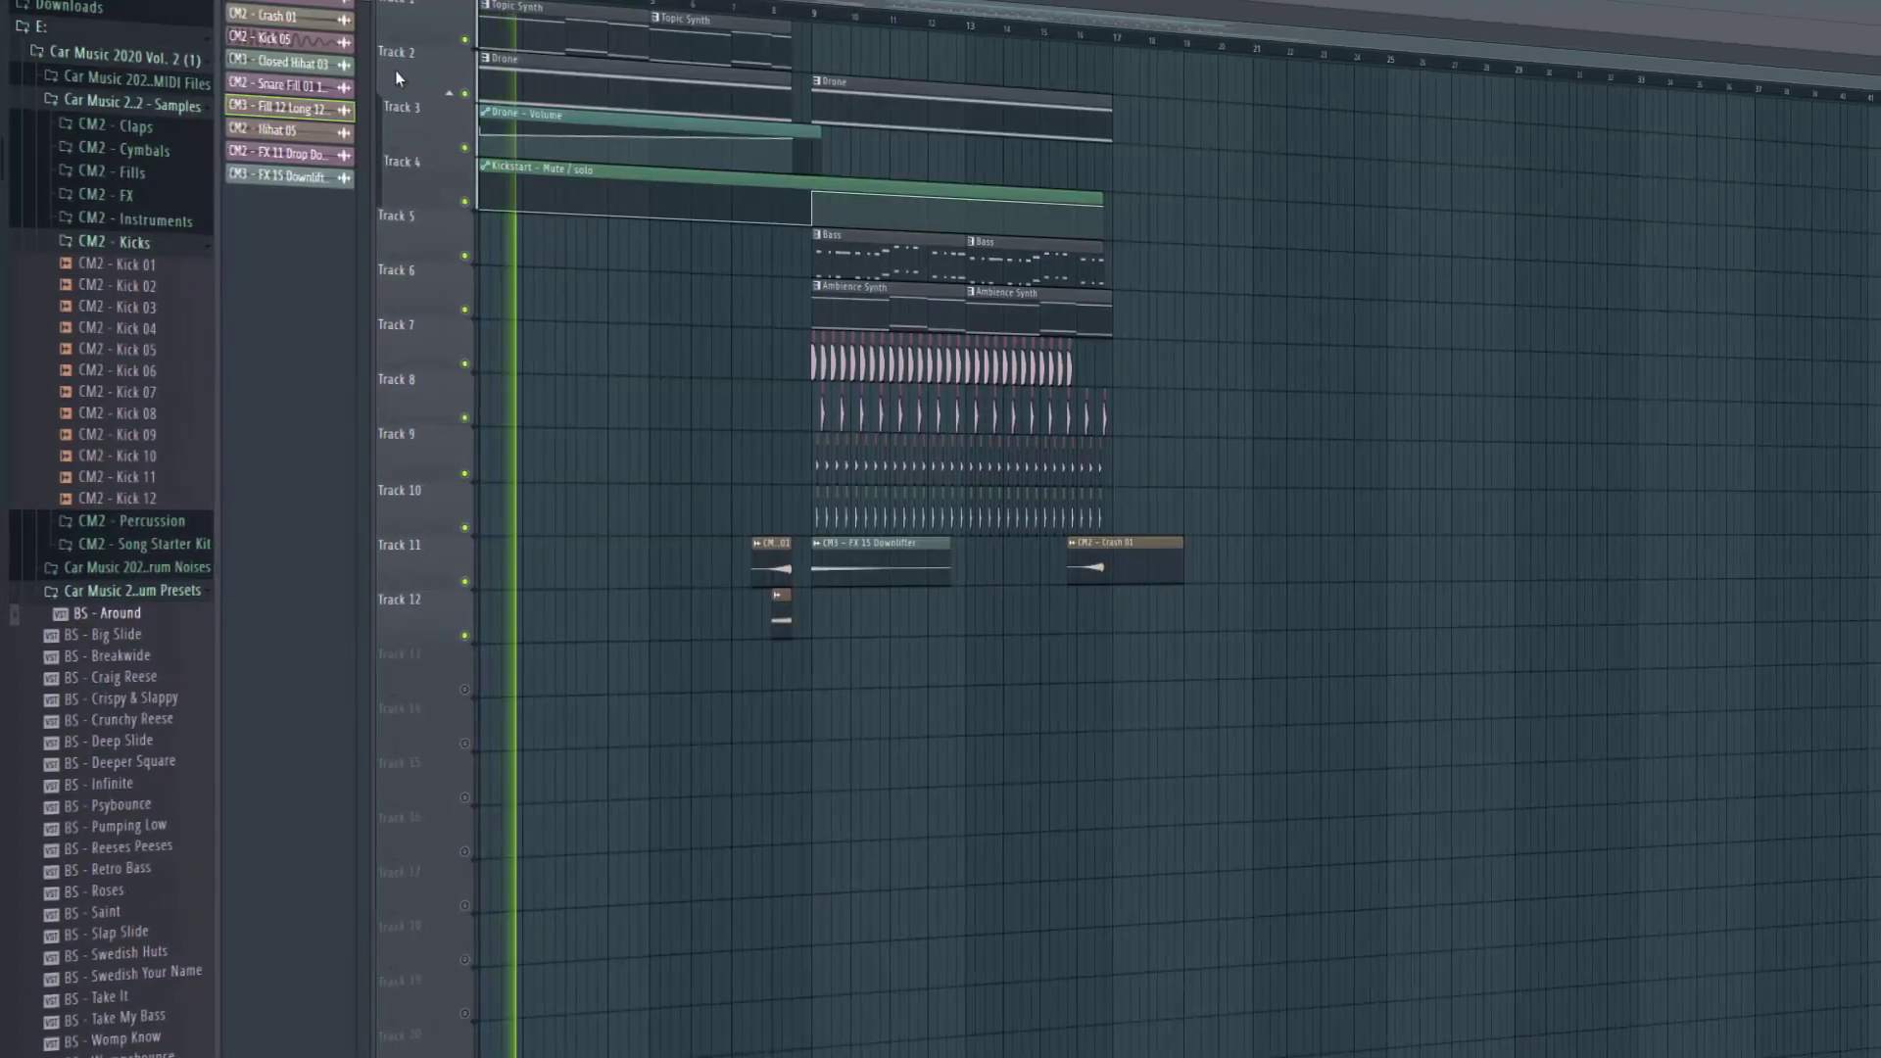